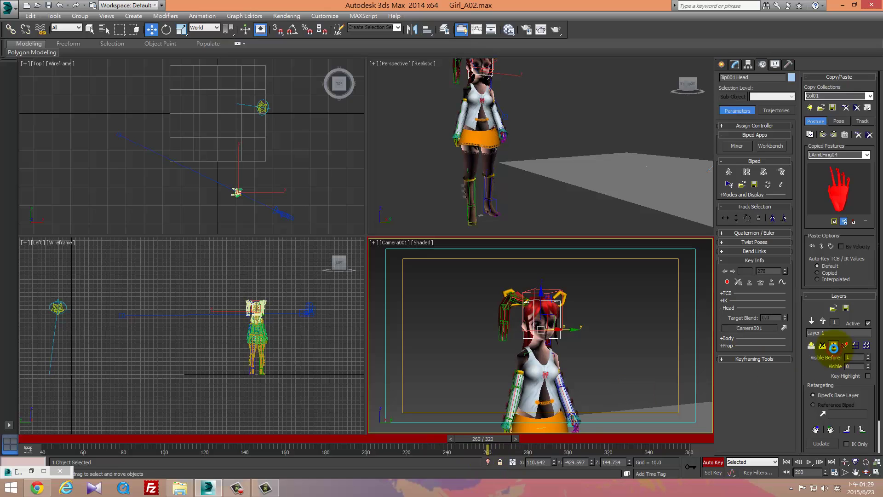
Step: Collapse the biped's existing Layer 1 and create a new animation layer named Spin, with frame 216 as the current frame
{"action": "left_click", "coordinate": [833, 346]}
{"action": "left_click_drag", "start_coordinate": [482, 438], "coordinate": [413, 448]}
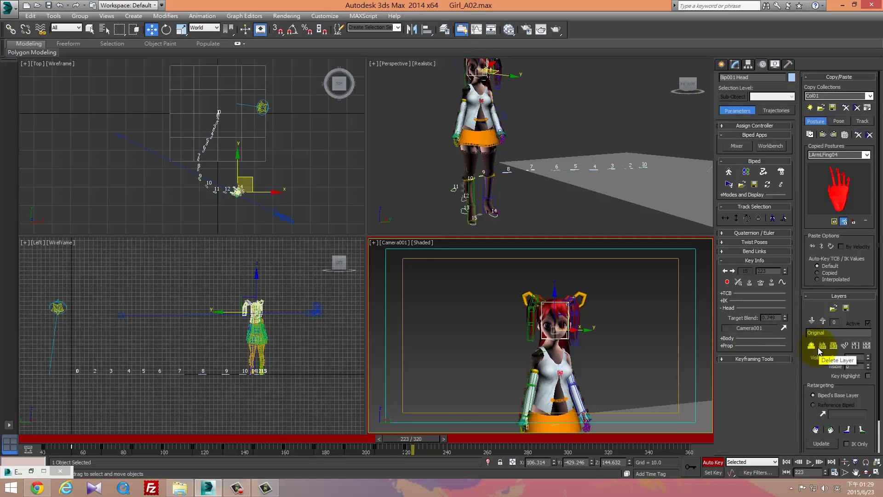
{"action": "left_click", "coordinate": [812, 346]}
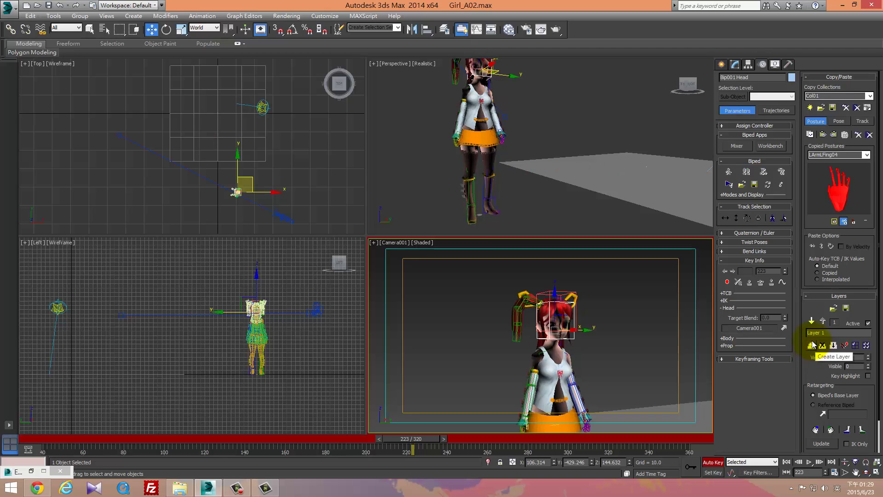
{"action": "left_click_drag", "start_coordinate": [383, 442], "coordinate": [399, 462]}
{"action": "key", "text": "w"}
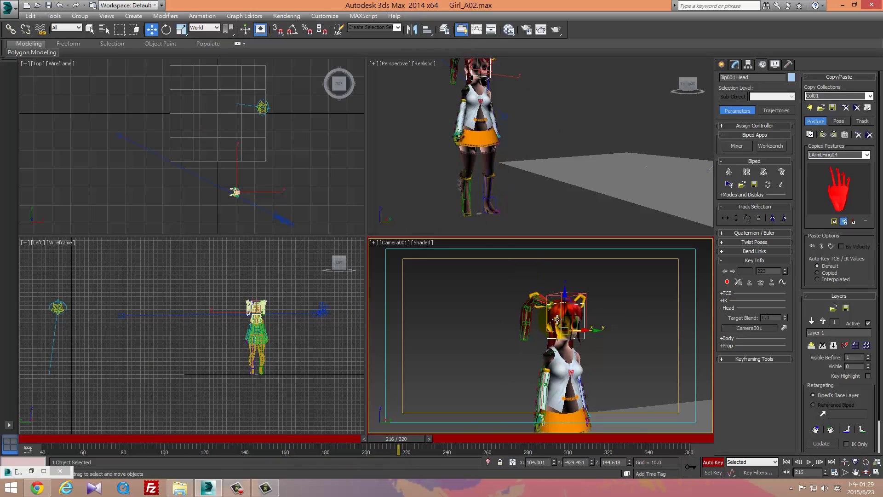
{"action": "mouse_move", "coordinate": [557, 319]}
{"action": "middle_mouse_down"}
{"action": "mouse_move", "coordinate": [542, 288]}
{"action": "mouse_move", "coordinate": [551, 326]}
{"action": "middle_mouse_up"}
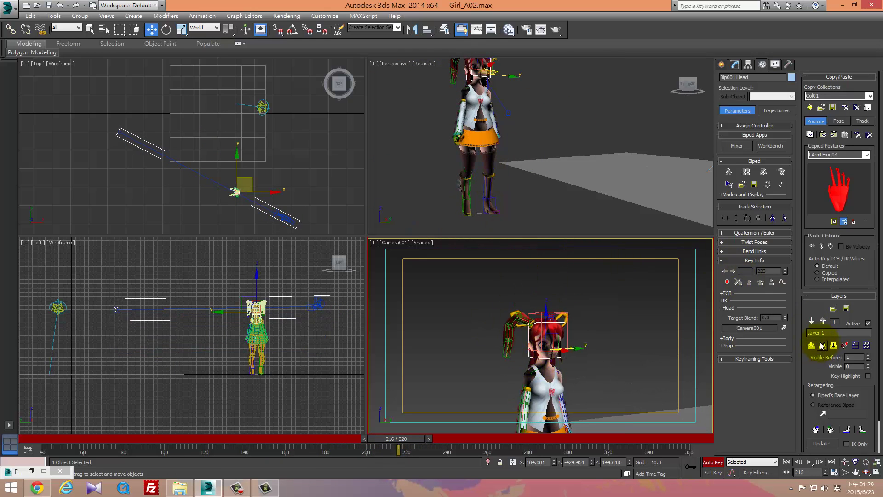
{"action": "type", "text": "Spin"}
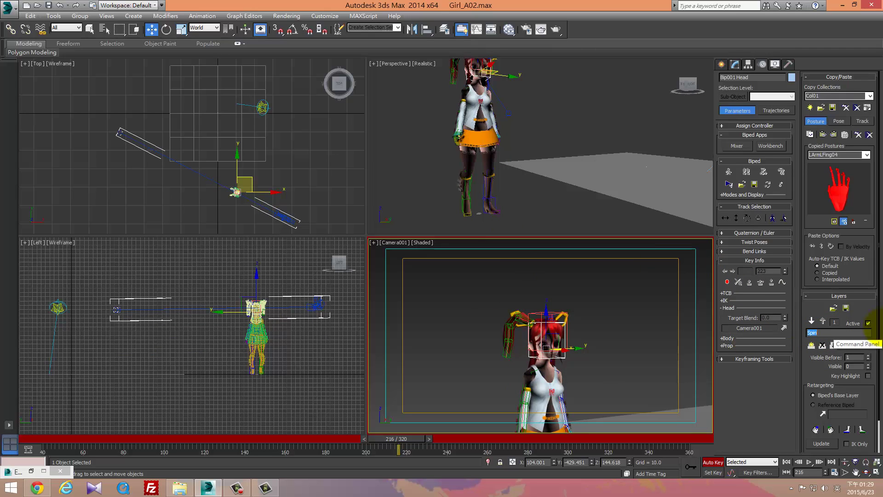
Step: Display the character's torso in wireframe in the perspective view and restrict object selection to Bone
{"action": "middle_click_drag", "start_coordinate": [512, 157], "coordinate": [527, 131], "text": "alt"}
{"action": "key", "text": "z"}
{"action": "scroll", "coordinate": [528, 168], "scroll_direction": "down", "scroll_amount": 5}
{"action": "key", "text": "F3"}
{"action": "left_click", "coordinate": [518, 159]}
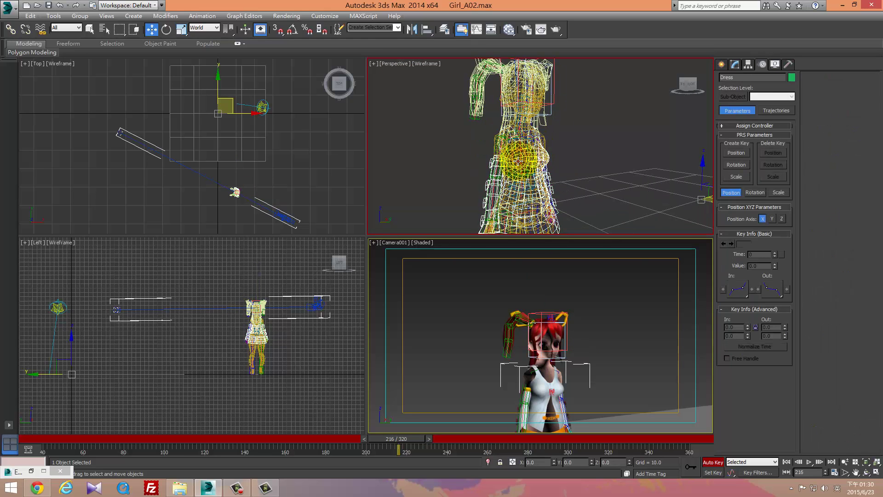
{"action": "left_click", "coordinate": [72, 29]}
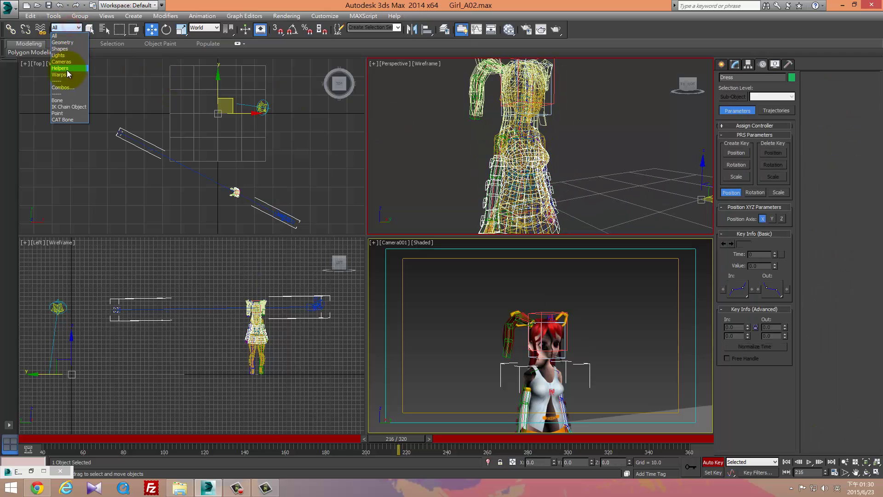
{"action": "left_click", "coordinate": [57, 100]}
Step: Try twisting the Spine1 and Spine2 bones about their local X axis at frame 216
{"action": "left_click", "coordinate": [533, 167]}
{"action": "key", "text": "e"}
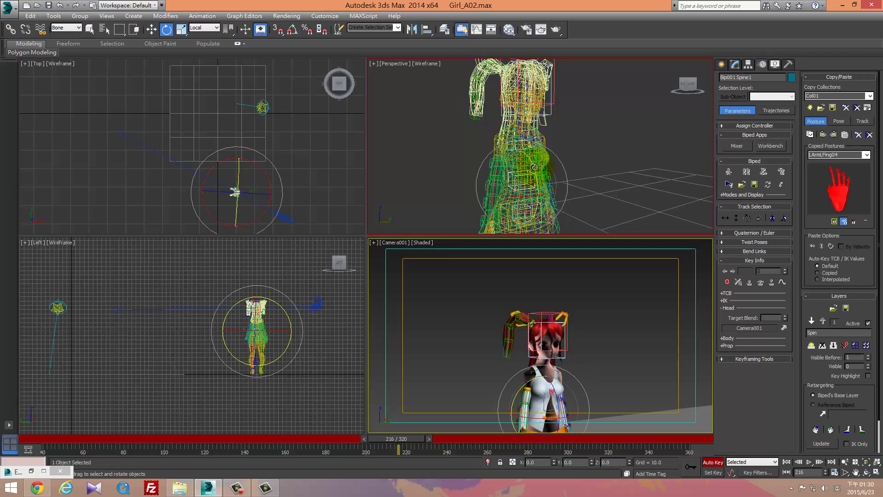
{"action": "left_click_drag", "start_coordinate": [521, 203], "coordinate": [525, 196]}
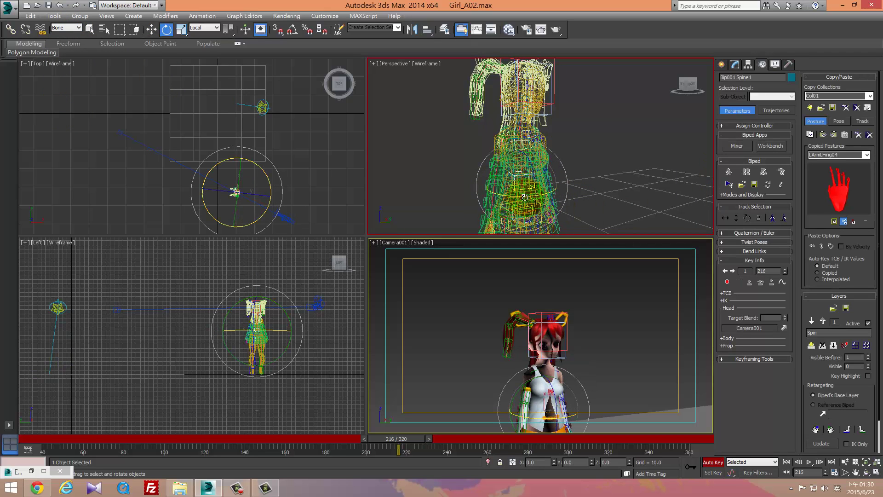
{"action": "left_click", "coordinate": [527, 178], "text": "ctrl"}
{"action": "left_click", "coordinate": [525, 166], "text": "ctrl"}
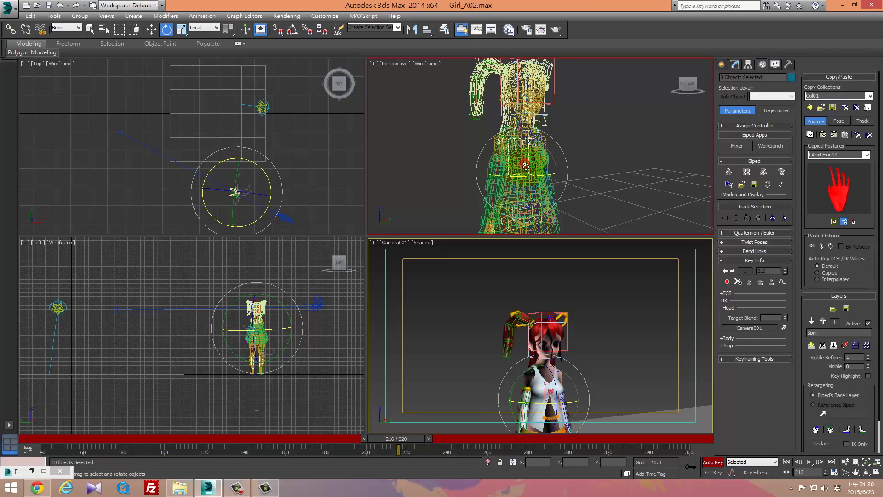
{"action": "left_click", "coordinate": [591, 177]}
{"action": "left_click", "coordinate": [533, 177]}
{"action": "left_click_drag", "start_coordinate": [534, 178], "coordinate": [525, 179]}
{"action": "left_click", "coordinate": [852, 322]}
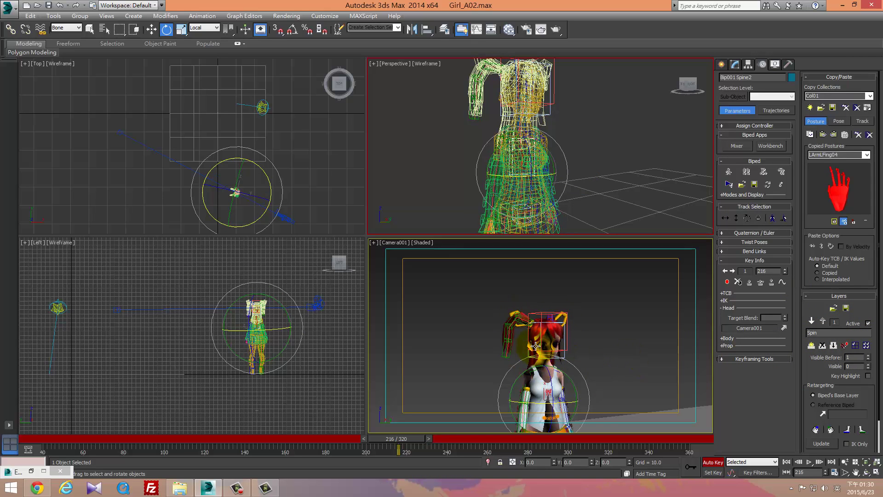
{"action": "mouse_move", "coordinate": [514, 174]}
{"action": "left_mouse_down"}
{"action": "mouse_move", "coordinate": [568, 176]}
{"action": "mouse_move", "coordinate": [509, 178]}
{"action": "left_mouse_up"}
{"action": "left_click", "coordinate": [520, 188]}
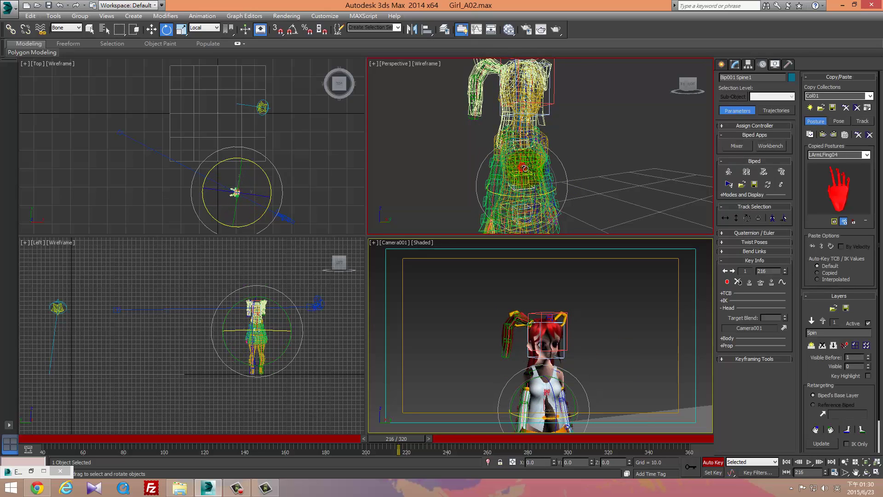
Step: Try tilting the Spine bone and counter-tilting Spine2 by about 2.45 degrees around their local Y axes at frame 216
{"action": "mouse_move", "coordinate": [563, 127]}
{"action": "middle_mouse_down", "text": "alt"}
{"action": "mouse_move", "coordinate": [600, 132]}
{"action": "mouse_move", "coordinate": [569, 149]}
{"action": "mouse_move", "coordinate": [581, 124]}
{"action": "middle_mouse_up", "text": "alt"}
{"action": "key", "text": "F3"}
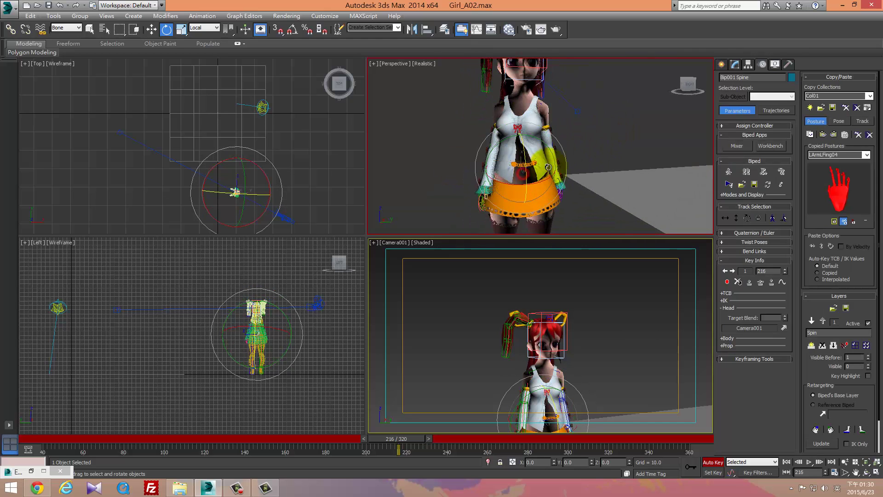
{"action": "left_click_drag", "start_coordinate": [547, 142], "coordinate": [549, 145]}
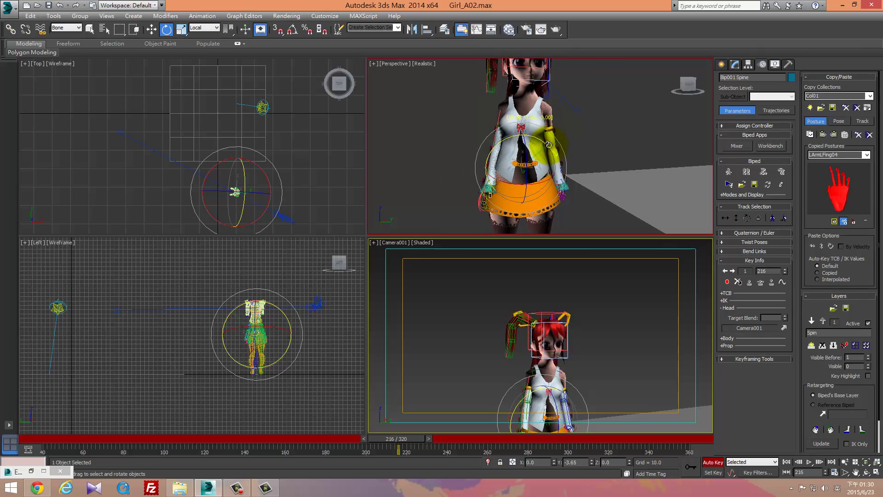
{"action": "left_click_drag", "start_coordinate": [535, 183], "coordinate": [554, 129]}
{"action": "left_click", "coordinate": [533, 150]}
{"action": "left_click", "coordinate": [534, 143]}
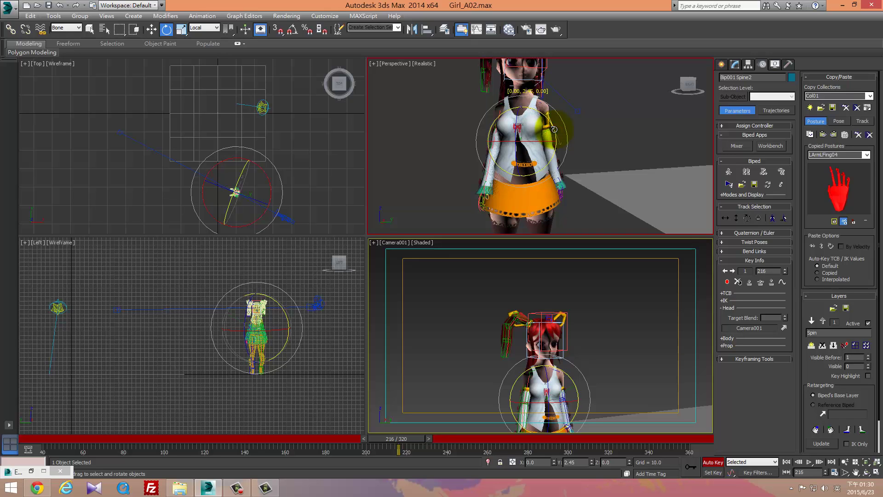
Step: Return to frame 40 and delete the spine's key at frame 216
{"action": "left_click_drag", "start_coordinate": [409, 439], "coordinate": [57, 442]}
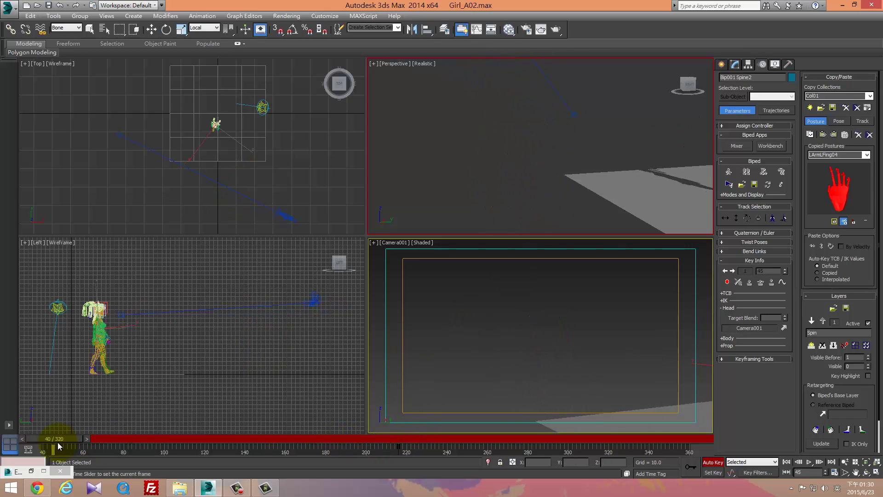
{"action": "left_click_drag", "start_coordinate": [391, 449], "coordinate": [430, 450]}
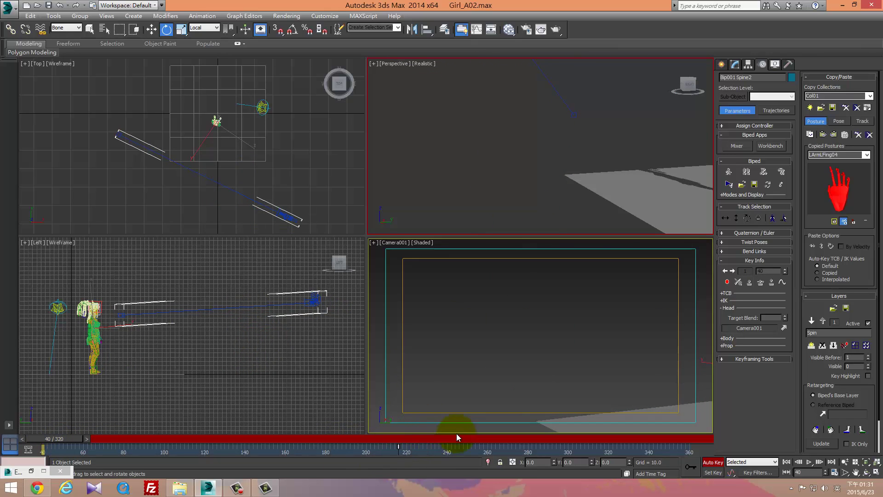
{"action": "key", "text": "Delete"}
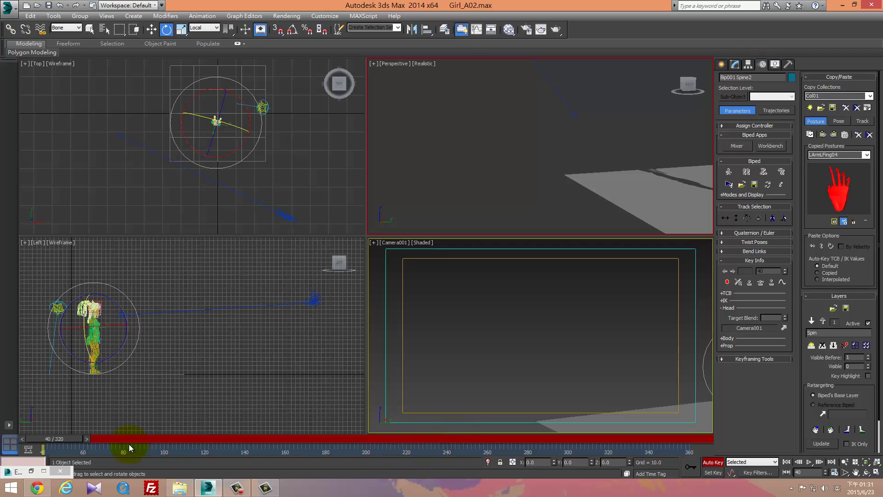
Step: Set a starting key for the Spine2 and Spine1 bones at frame 220 on the Spin layer
{"action": "left_click_drag", "start_coordinate": [62, 438], "coordinate": [413, 467]}
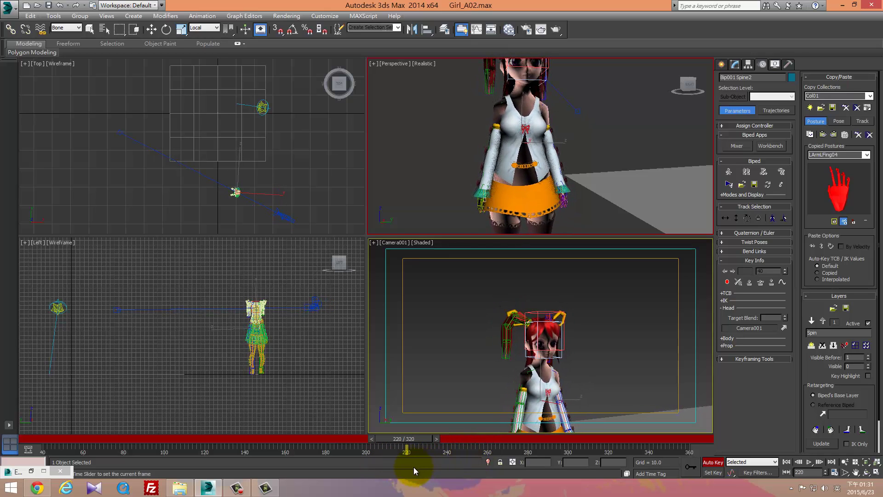
{"action": "key", "text": "e"}
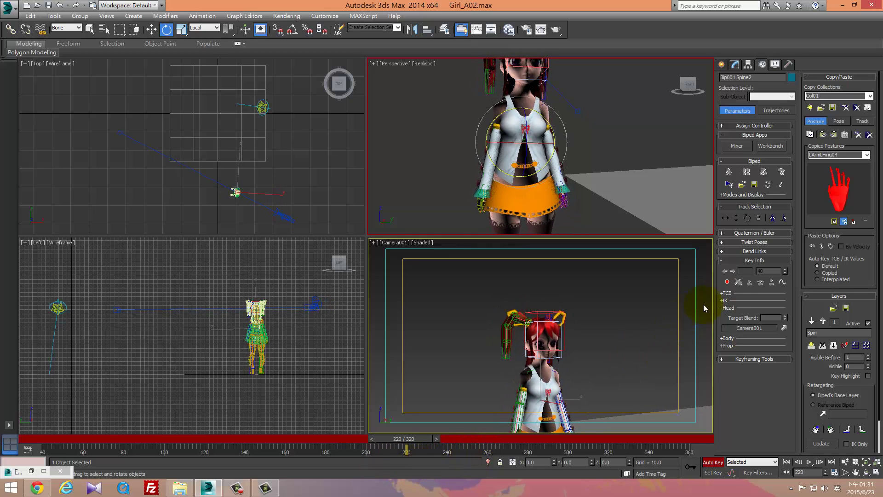
{"action": "left_click", "coordinate": [727, 282]}
{"action": "key", "text": "F3"}
{"action": "left_click", "coordinate": [521, 152]}
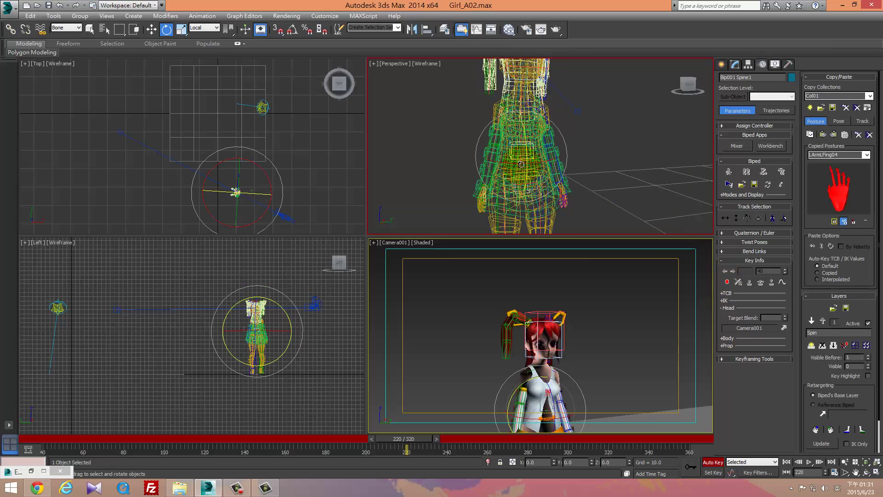
{"action": "left_click", "coordinate": [728, 283]}
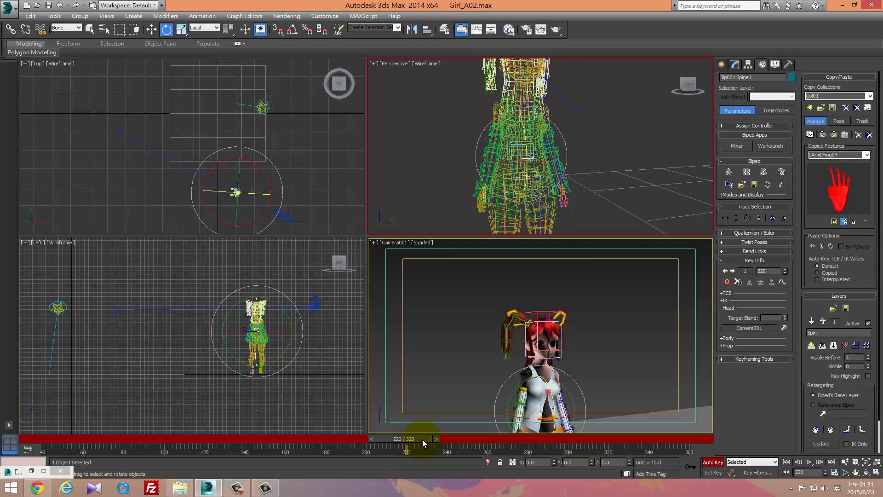
Step: Compare the poses at frames 220 and 240, and twist Spine1 about -5.85 degrees around its local X axis at frame 240
{"action": "left_click_drag", "start_coordinate": [423, 439], "coordinate": [465, 440]}
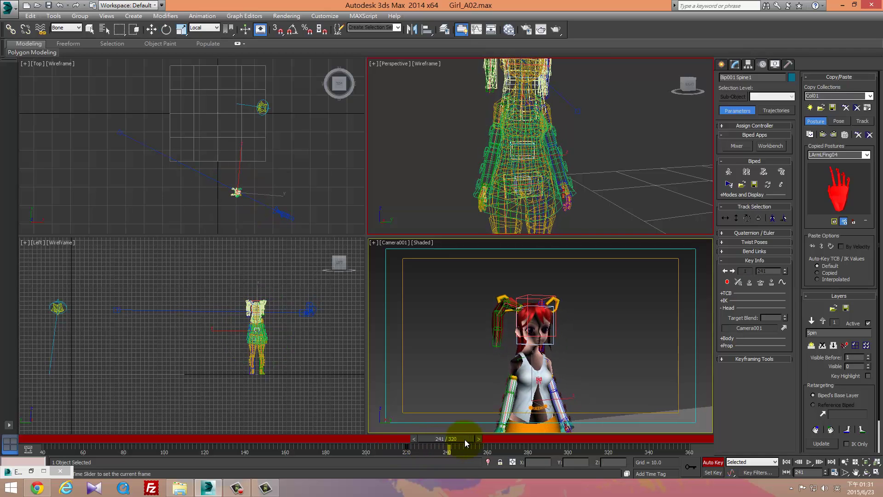
{"action": "key", "text": "e"}
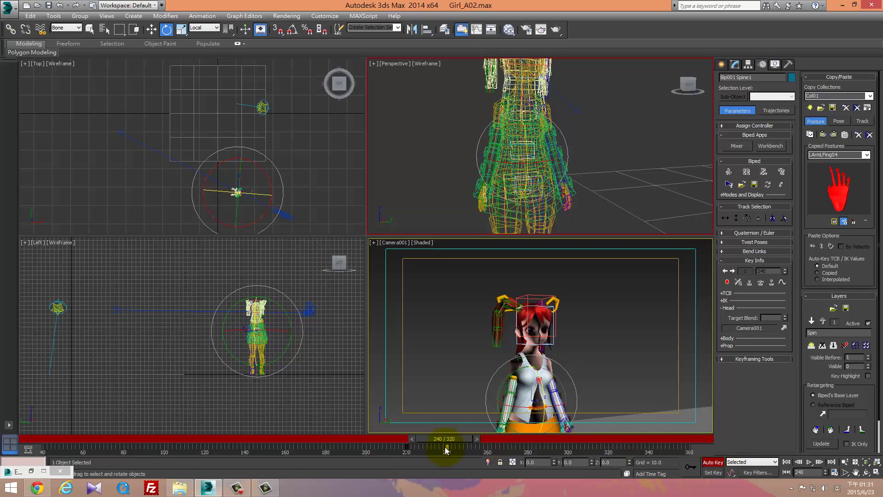
{"action": "left_click_drag", "start_coordinate": [445, 446], "coordinate": [423, 446]}
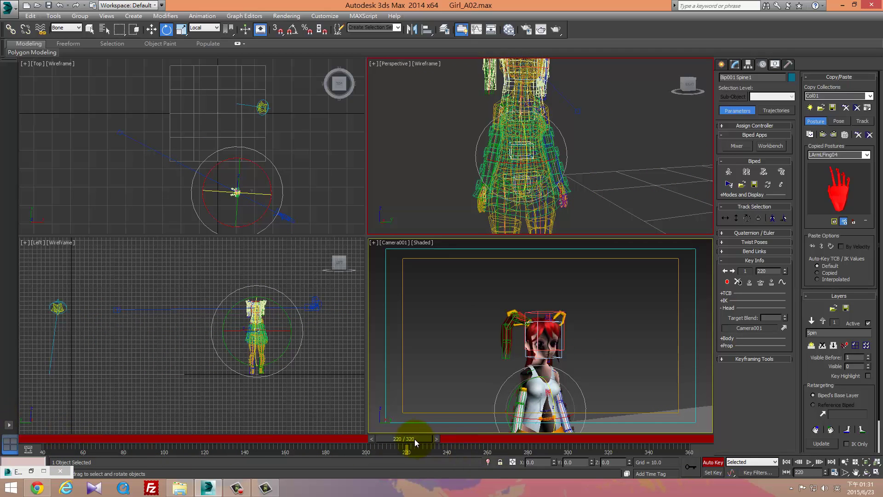
{"action": "left_click_drag", "start_coordinate": [415, 438], "coordinate": [457, 440]}
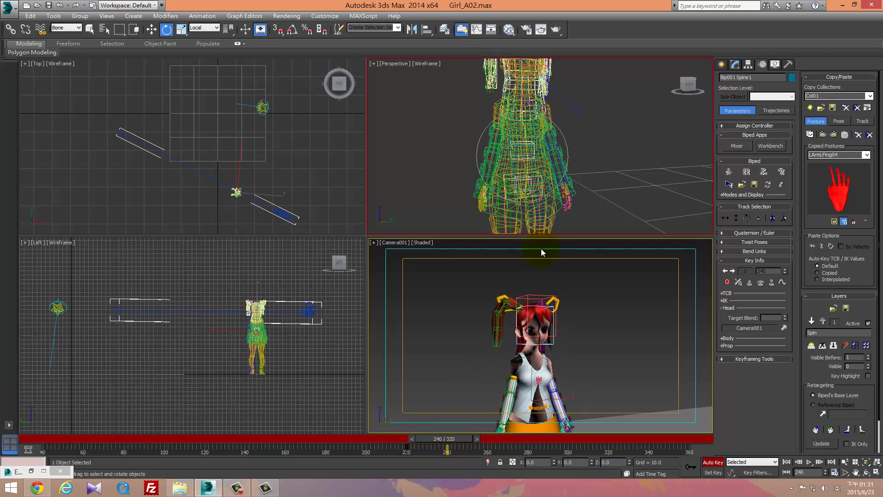
{"action": "left_click_drag", "start_coordinate": [546, 164], "coordinate": [541, 165]}
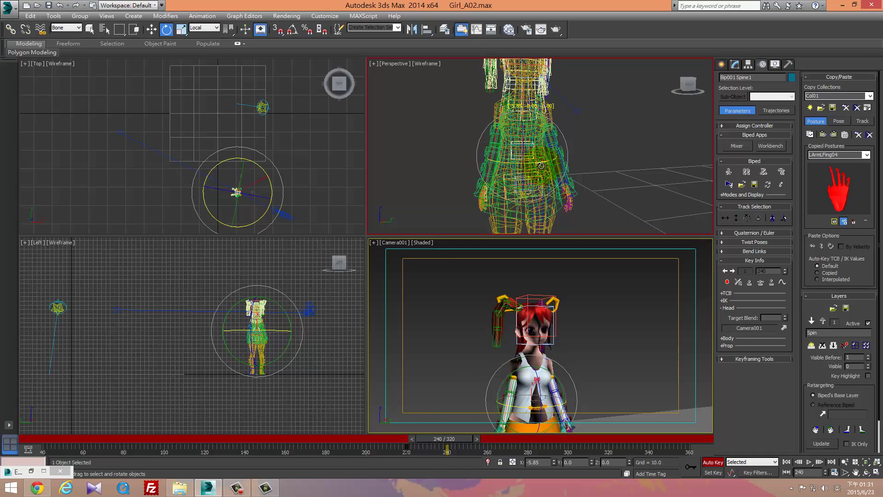
Step: Twist the Spine2 and Spine bones around their local X axis at frame 240
{"action": "left_click", "coordinate": [534, 132]}
{"action": "left_click_drag", "start_coordinate": [534, 132], "coordinate": [530, 145]}
{"action": "left_click", "coordinate": [530, 156]}
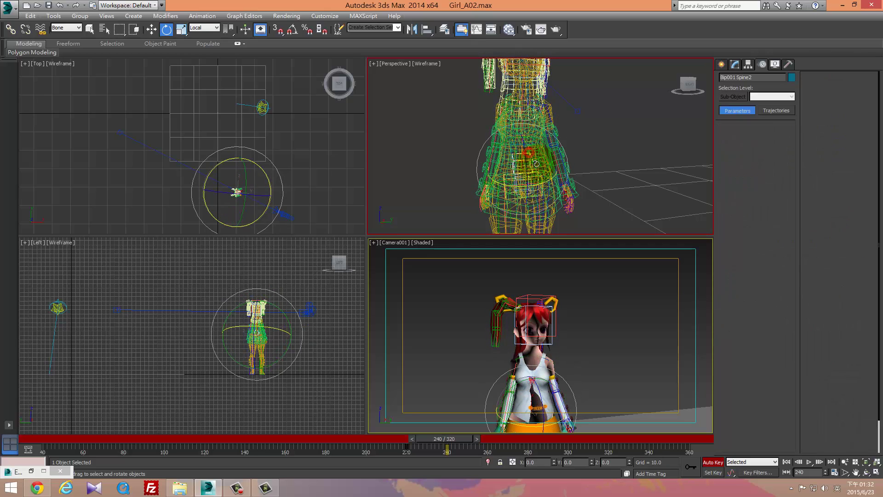
{"action": "left_click", "coordinate": [531, 169]}
{"action": "left_click", "coordinate": [532, 161]}
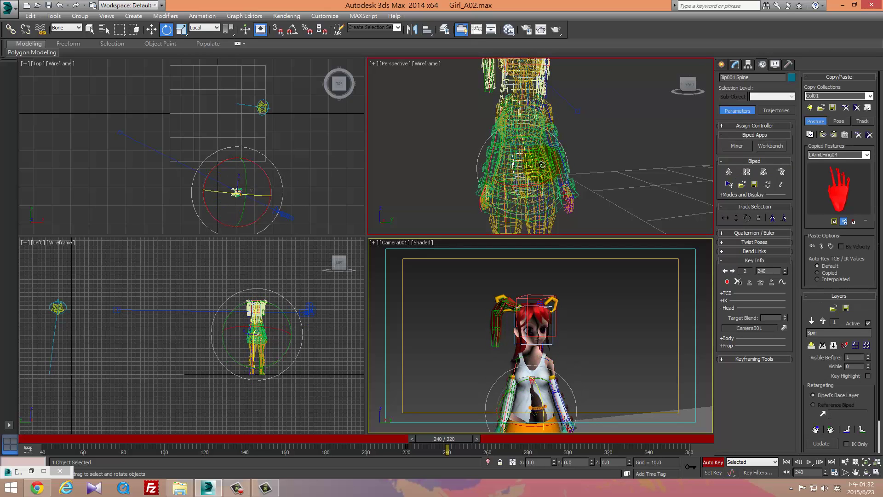
Step: Tilt the Spine and Spine2 bones in opposite directions at frame 240 and readjust the twist of Spine1
{"action": "left_click_drag", "start_coordinate": [547, 180], "coordinate": [555, 129]}
{"action": "left_click", "coordinate": [527, 145]}
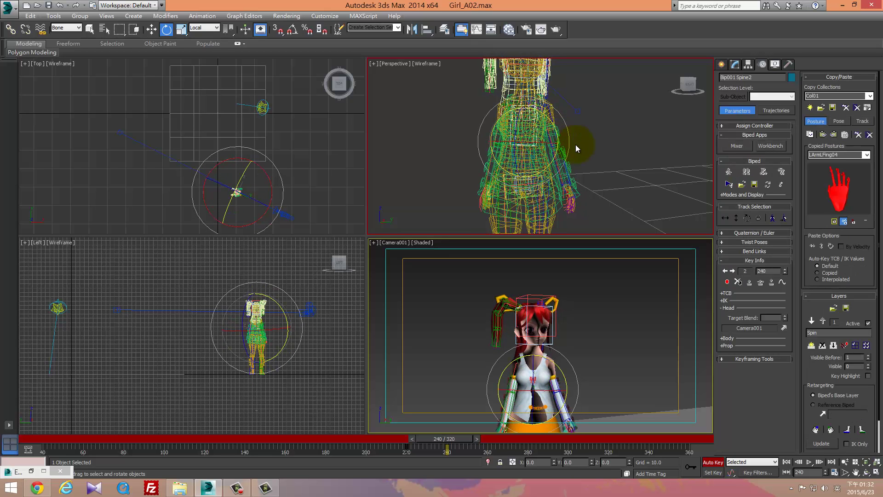
{"action": "left_click_drag", "start_coordinate": [540, 145], "coordinate": [545, 163]}
{"action": "left_click", "coordinate": [531, 157]}
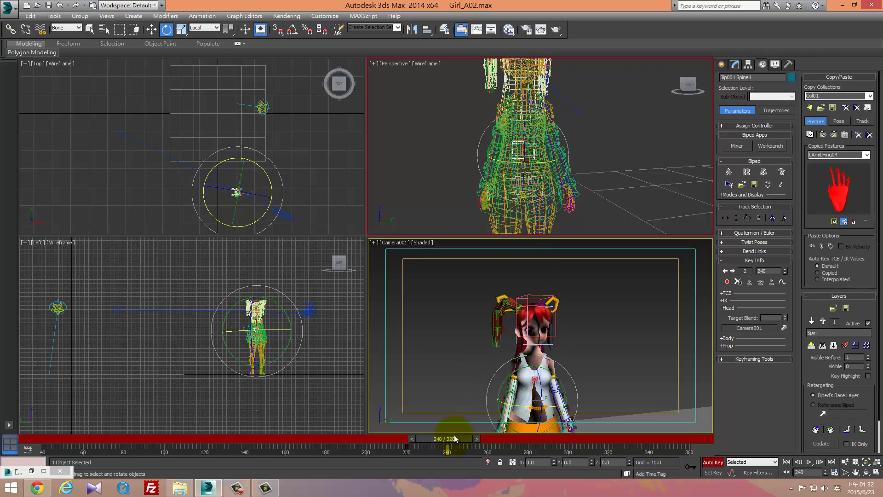
Step: Select the right hand at frame 260 and create a new biped animation layer named Wave
{"action": "key", "text": "q"}
{"action": "left_click_drag", "start_coordinate": [454, 438], "coordinate": [494, 446]}
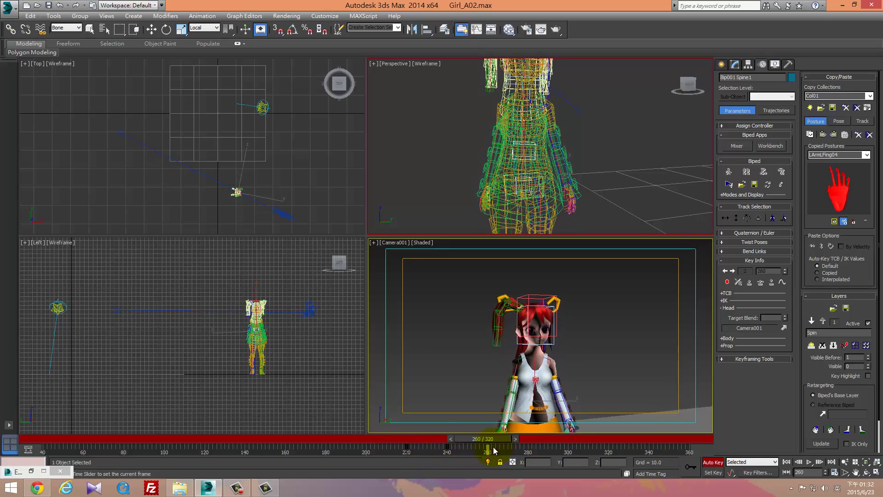
{"action": "key", "text": "e"}
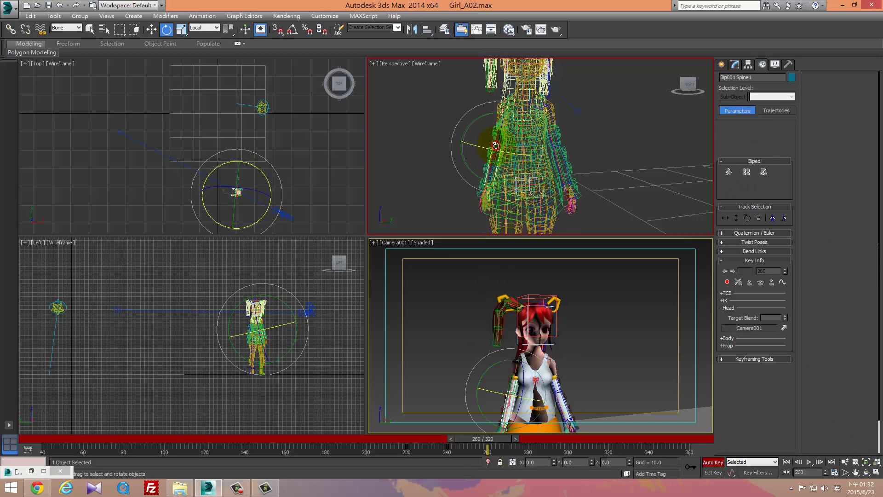
{"action": "left_click", "coordinate": [484, 192]}
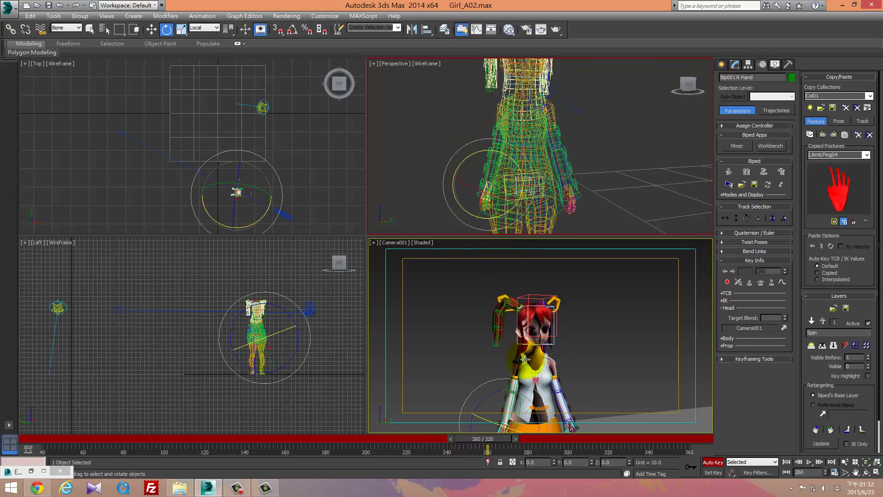
{"action": "left_click", "coordinate": [812, 346]}
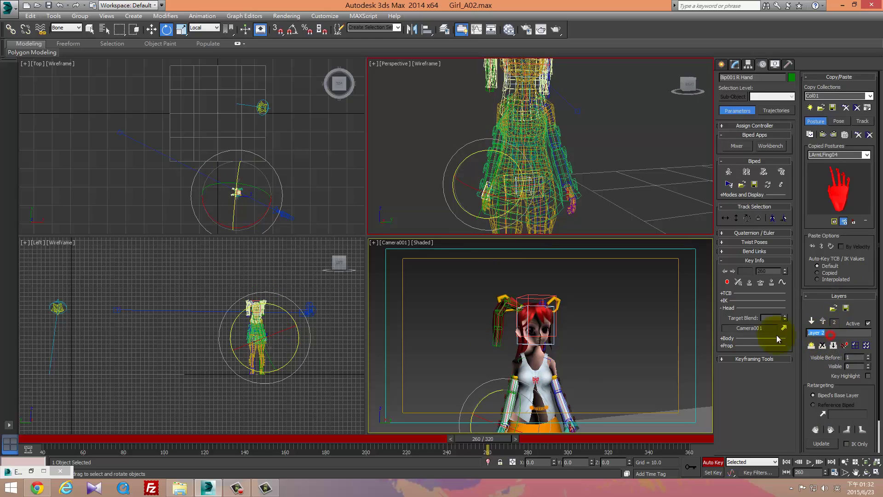
{"action": "type", "text": "Wave"}
{"action": "key", "text": "Return"}
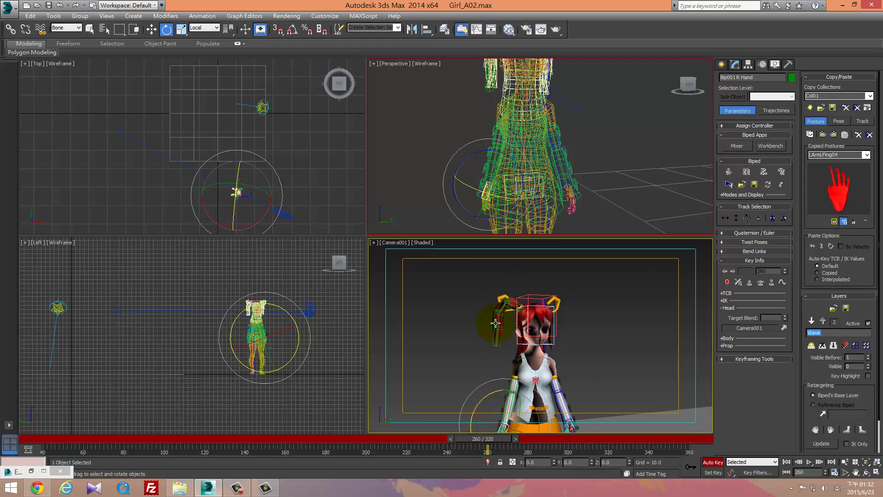
Step: Set a starting key for the right and left arms at frame 220 on the Wave layer
{"action": "left_click_drag", "start_coordinate": [498, 442], "coordinate": [457, 442]}
{"action": "key", "text": "e"}
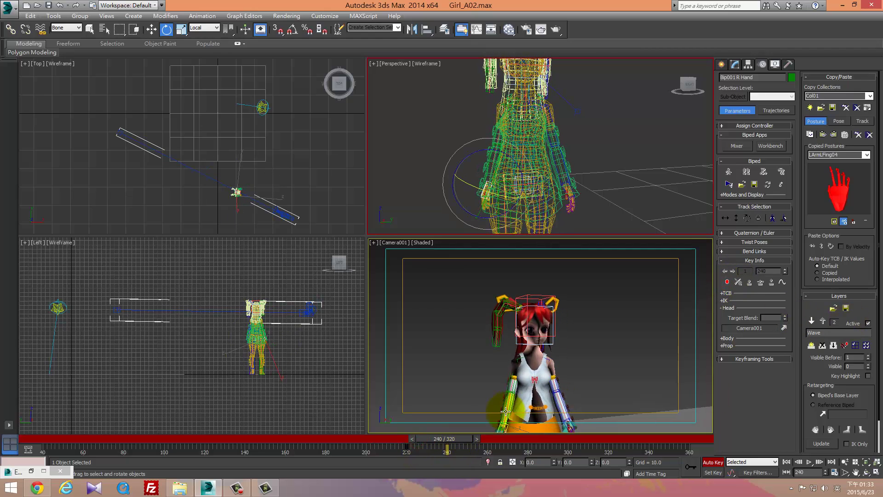
{"action": "left_click", "coordinate": [508, 383]}
{"action": "left_click", "coordinate": [479, 191]}
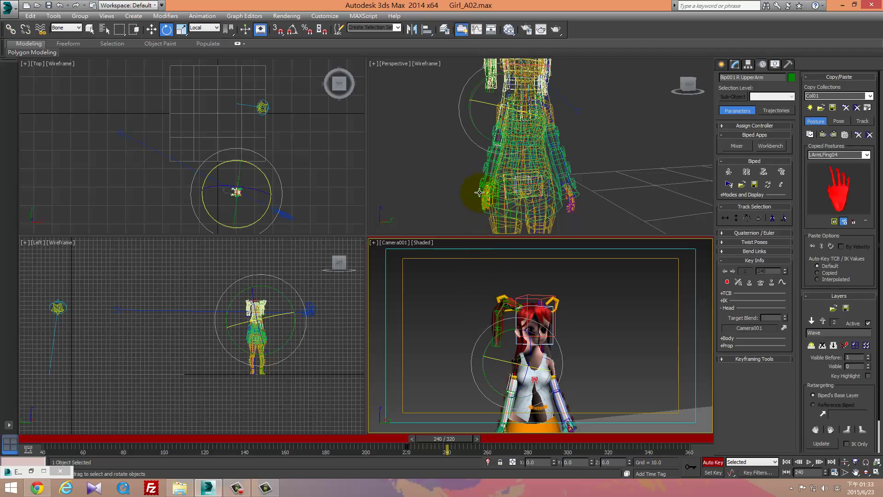
{"action": "left_click", "coordinate": [483, 192]}
{"action": "key", "text": "w"}
{"action": "left_click", "coordinate": [550, 126]}
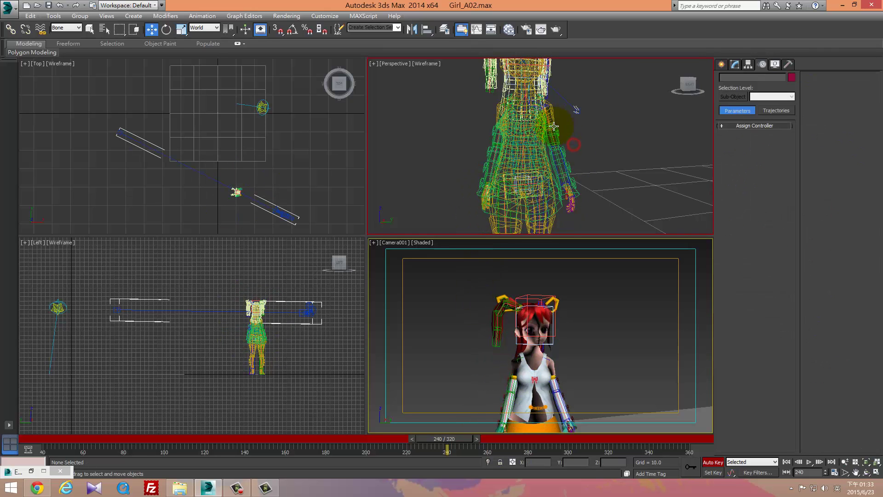
{"action": "left_click_drag", "start_coordinate": [453, 439], "coordinate": [418, 445]}
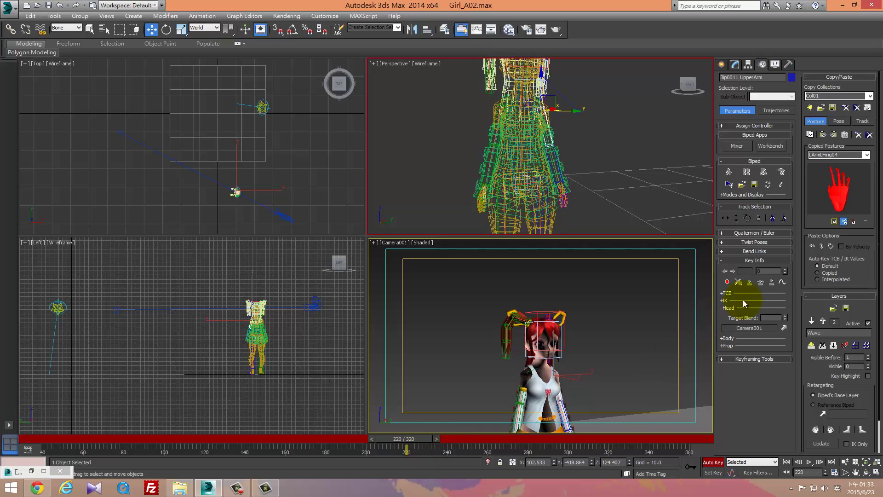
Step: Move the right hand slightly away from its original position at frame 240
{"action": "left_click", "coordinate": [448, 439]}
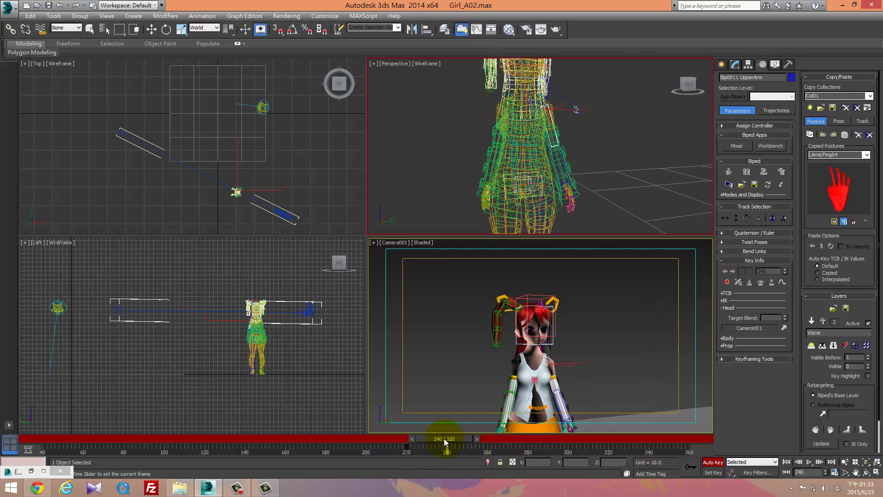
{"action": "scroll", "coordinate": [486, 184], "scroll_direction": "up", "scroll_amount": 6}
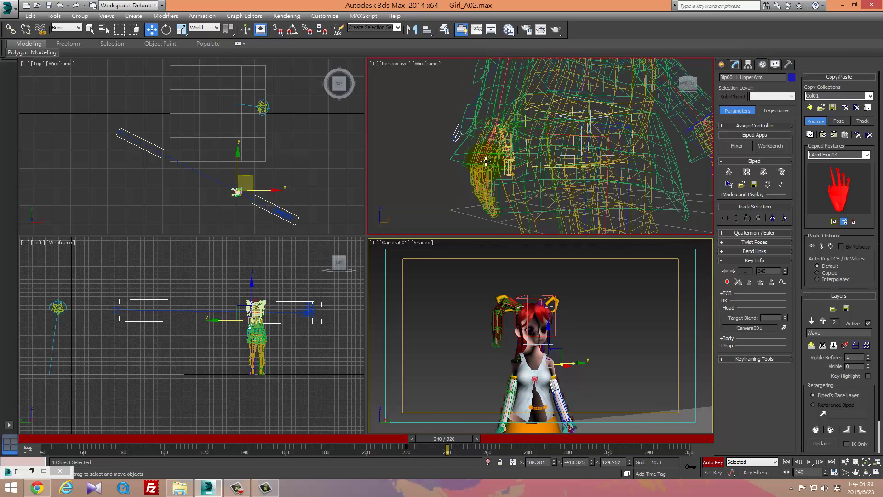
{"action": "left_click", "coordinate": [486, 145]}
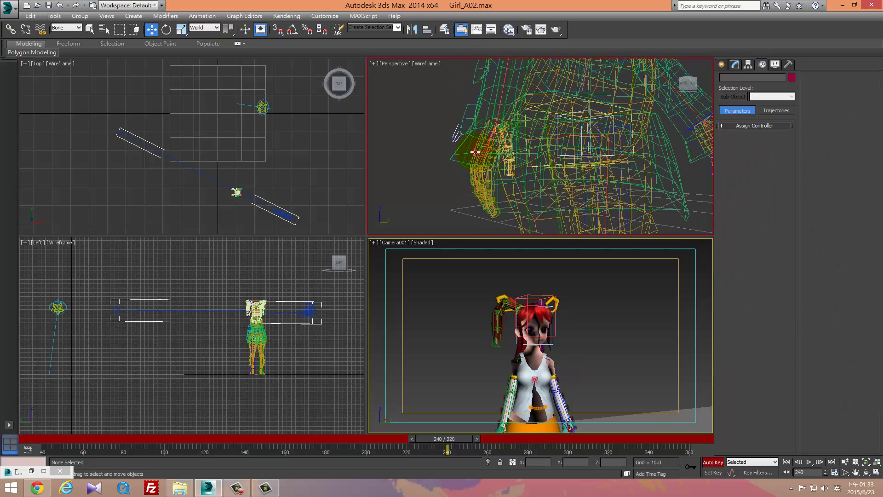
{"action": "left_click", "coordinate": [475, 152]}
{"action": "scroll", "coordinate": [475, 156], "scroll_direction": "down", "scroll_amount": 5}
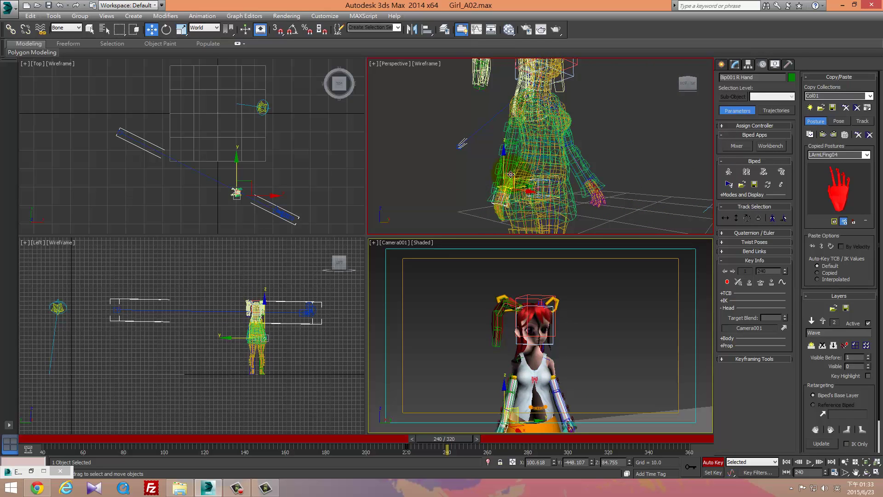
{"action": "left_click_drag", "start_coordinate": [511, 174], "coordinate": [516, 175]}
{"action": "middle_click_drag", "start_coordinate": [606, 188], "coordinate": [579, 198], "text": "alt"}
Step: Move the left hand away from the body and rotate it about 10 degrees around its local Z axis at frame 240
{"action": "left_click", "coordinate": [605, 214]}
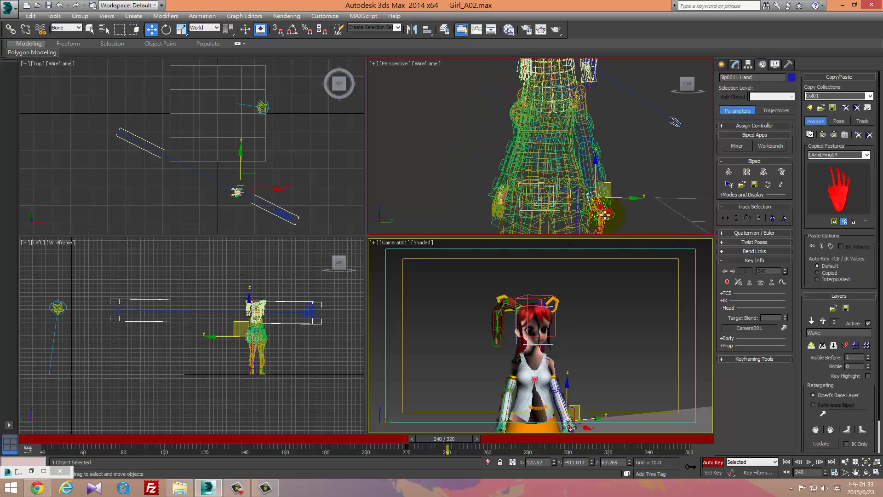
{"action": "middle_click_drag", "start_coordinate": [299, 345], "coordinate": [299, 355]}
{"action": "scroll", "coordinate": [299, 355], "scroll_direction": "up", "scroll_amount": 2}
{"action": "middle_click_drag", "start_coordinate": [557, 165], "coordinate": [548, 135], "text": "alt"}
{"action": "left_click_drag", "start_coordinate": [548, 134], "coordinate": [583, 138]}
{"action": "middle_click_drag", "start_coordinate": [593, 166], "coordinate": [626, 161], "text": "alt"}
{"action": "left_click_drag", "start_coordinate": [616, 150], "coordinate": [620, 150]}
{"action": "middle_click_drag", "start_coordinate": [620, 150], "coordinate": [617, 167], "text": "alt"}
{"action": "key", "text": "e"}
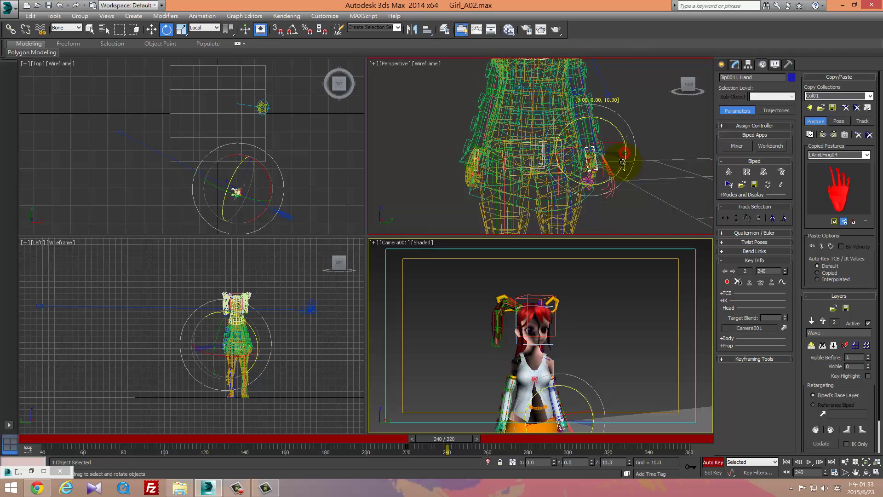
{"action": "middle_click_drag", "start_coordinate": [569, 400], "coordinate": [566, 333]}
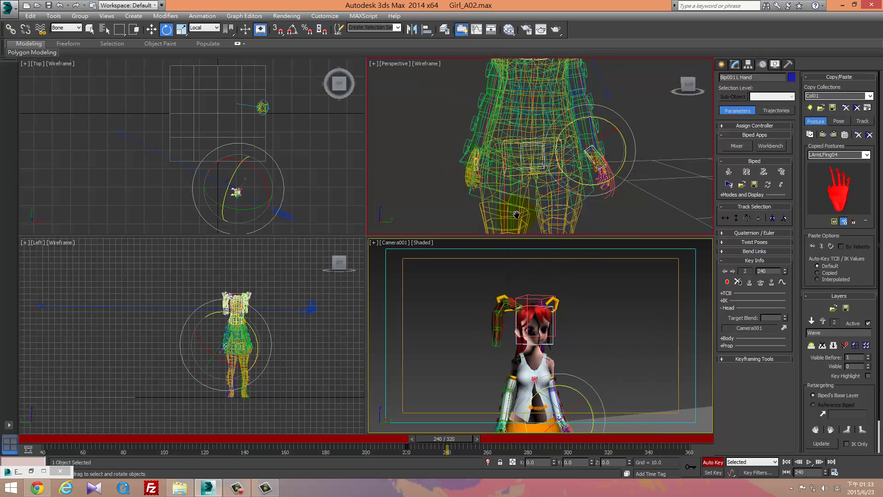
Step: Reposition the right hand beside the hip at frame 240
{"action": "middle_click_drag", "start_coordinate": [516, 215], "coordinate": [552, 217]}
{"action": "mouse_move", "coordinate": [493, 152]}
{"action": "middle_mouse_down", "text": "alt"}
{"action": "mouse_move", "coordinate": [529, 170]}
{"action": "mouse_move", "coordinate": [546, 166]}
{"action": "mouse_move", "coordinate": [504, 145]}
{"action": "middle_mouse_up", "text": "alt"}
{"action": "left_click", "coordinate": [511, 176]}
{"action": "key", "text": "w"}
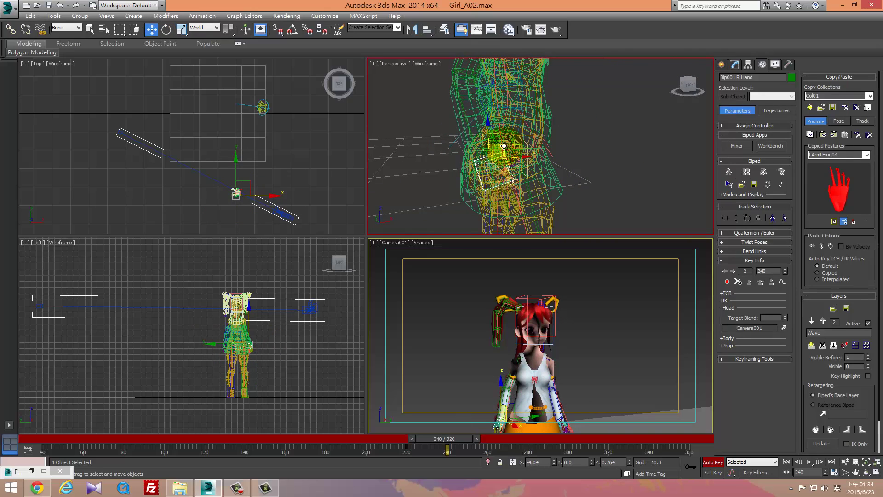
{"action": "left_click_drag", "start_coordinate": [504, 145], "coordinate": [499, 145]}
{"action": "middle_click_drag", "start_coordinate": [545, 157], "coordinate": [468, 149], "text": "alt"}
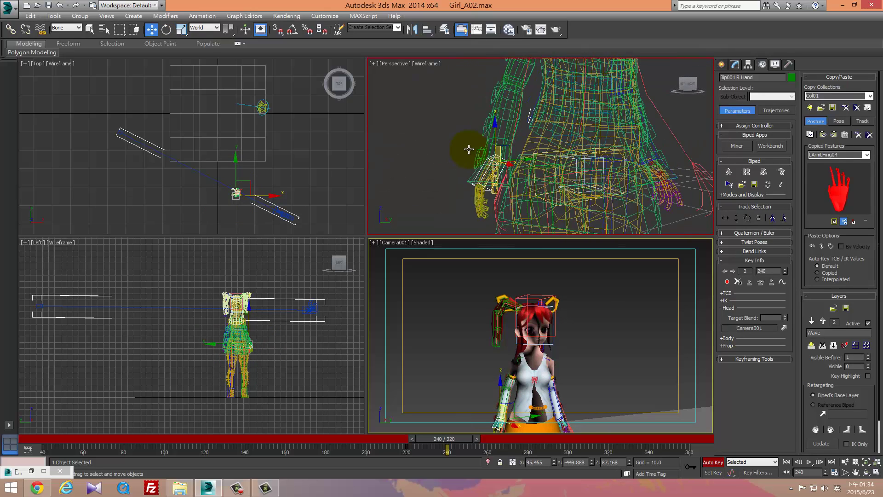
Step: Preview the arm motion from frame 220 onward and shift the right hand's frame 240 key to about frame 235
{"action": "left_click_drag", "start_coordinate": [433, 439], "coordinate": [249, 462]}
{"action": "left_click_drag", "start_coordinate": [333, 452], "coordinate": [411, 454]}
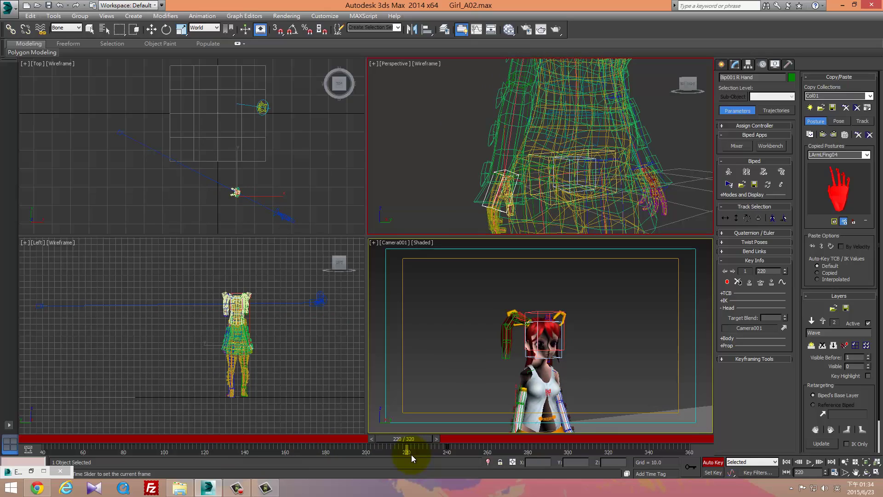
{"action": "left_click_drag", "start_coordinate": [411, 454], "coordinate": [463, 470]}
{"action": "left_click_drag", "start_coordinate": [429, 451], "coordinate": [456, 450]}
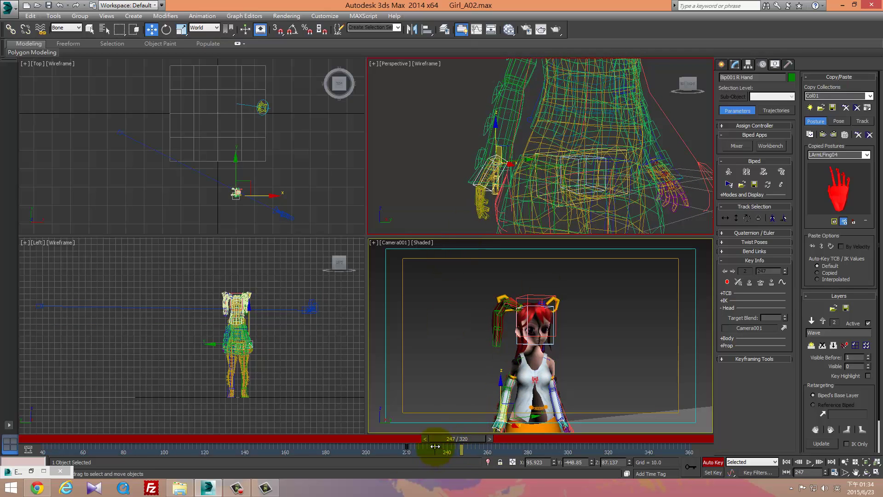
{"action": "left_click_drag", "start_coordinate": [470, 441], "coordinate": [437, 445]}
Step: Raise the right hand to about head height at frame 250
{"action": "left_click_drag", "start_coordinate": [479, 439], "coordinate": [462, 448]}
{"action": "middle_click_drag", "start_coordinate": [528, 199], "coordinate": [514, 197], "text": "alt"}
{"action": "scroll", "coordinate": [514, 197], "scroll_direction": "down", "scroll_amount": 4}
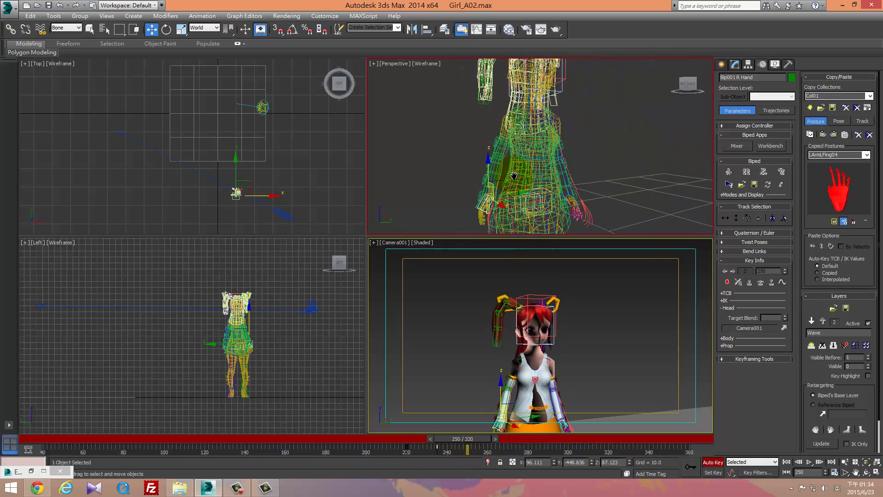
{"action": "left_click_drag", "start_coordinate": [507, 174], "coordinate": [488, 158]}
{"action": "middle_click_drag", "start_coordinate": [453, 180], "coordinate": [536, 179], "text": "alt"}
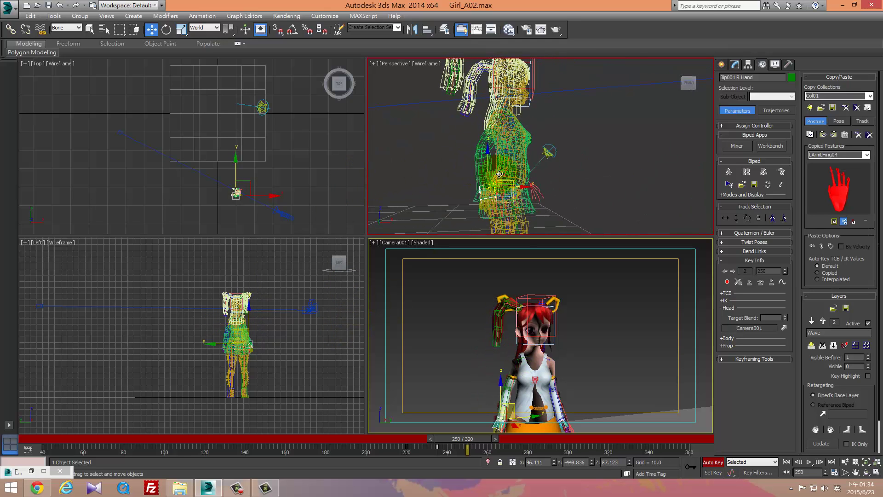
{"action": "left_click_drag", "start_coordinate": [497, 173], "coordinate": [550, 110]}
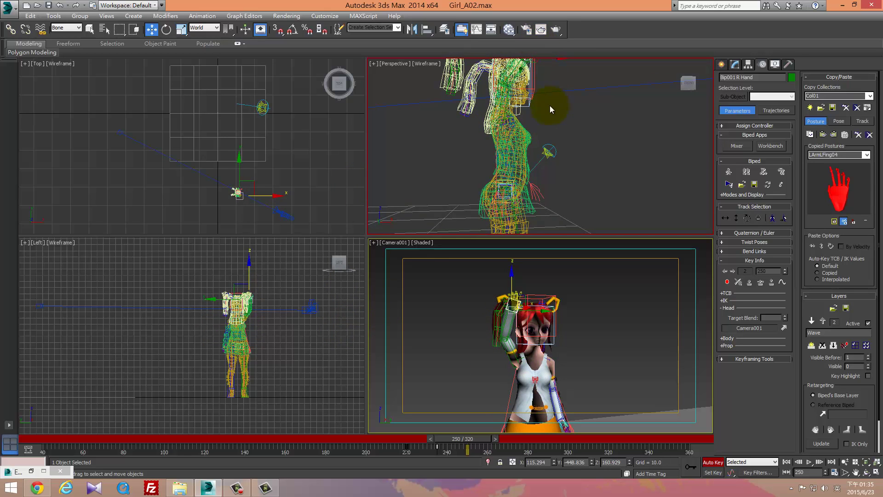
Step: Shade the perspective view, rotate the right clavicle to lift the arm, and rotate the head about -5.7 degrees around local Y at frame 250
{"action": "middle_click_drag", "start_coordinate": [581, 160], "coordinate": [549, 172], "text": "alt"}
{"action": "scroll", "coordinate": [553, 180], "scroll_direction": "up", "scroll_amount": 3}
{"action": "scroll", "coordinate": [559, 138], "scroll_direction": "up", "scroll_amount": 3}
{"action": "scroll", "coordinate": [559, 138], "scroll_direction": "down", "scroll_amount": 3}
{"action": "key", "text": "e"}
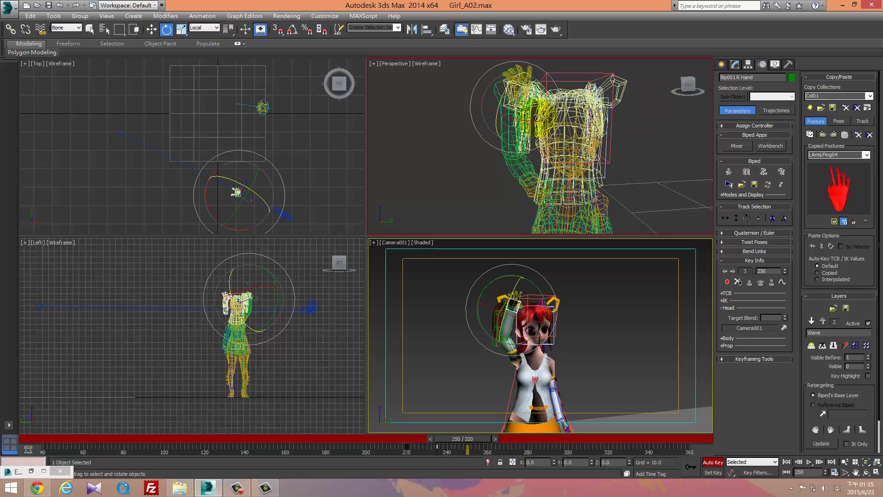
{"action": "key", "text": "F3"}
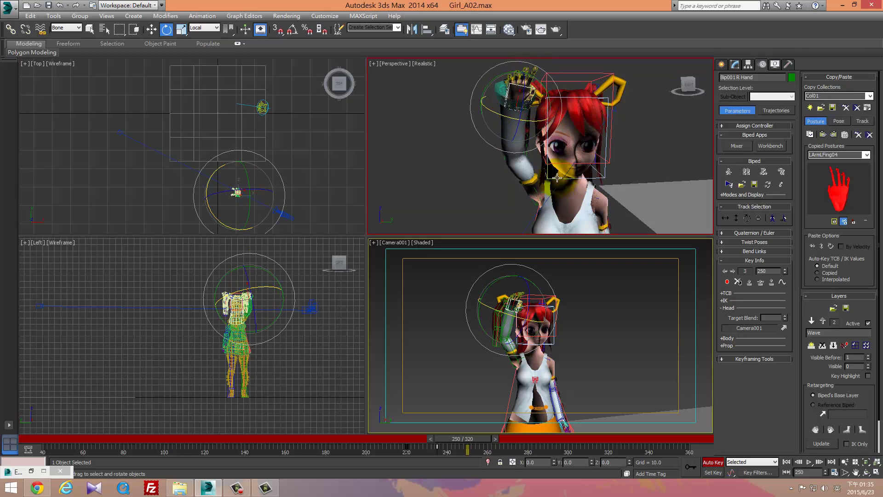
{"action": "left_click", "coordinate": [551, 189]}
{"action": "left_click_drag", "start_coordinate": [588, 182], "coordinate": [601, 196]}
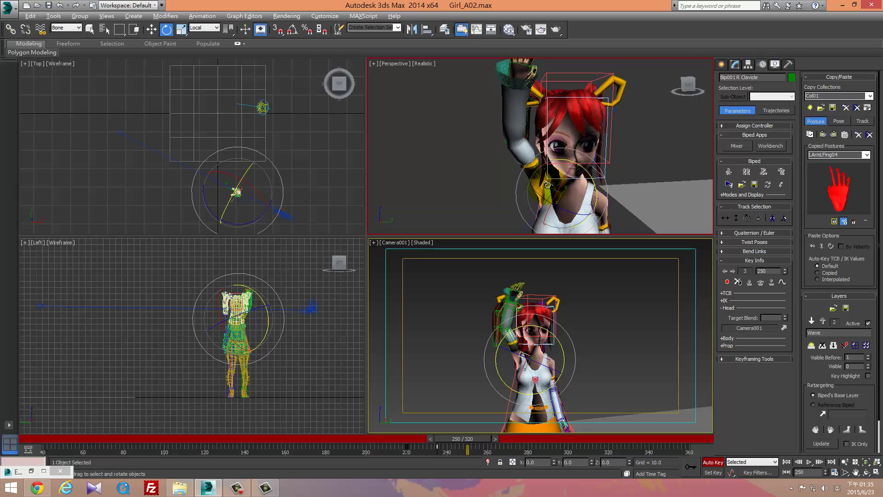
{"action": "mouse_move", "coordinate": [548, 168]}
{"action": "middle_mouse_down", "text": "alt"}
{"action": "mouse_move", "coordinate": [639, 159]}
{"action": "mouse_move", "coordinate": [548, 180]}
{"action": "mouse_move", "coordinate": [564, 168]}
{"action": "middle_mouse_up", "text": "alt"}
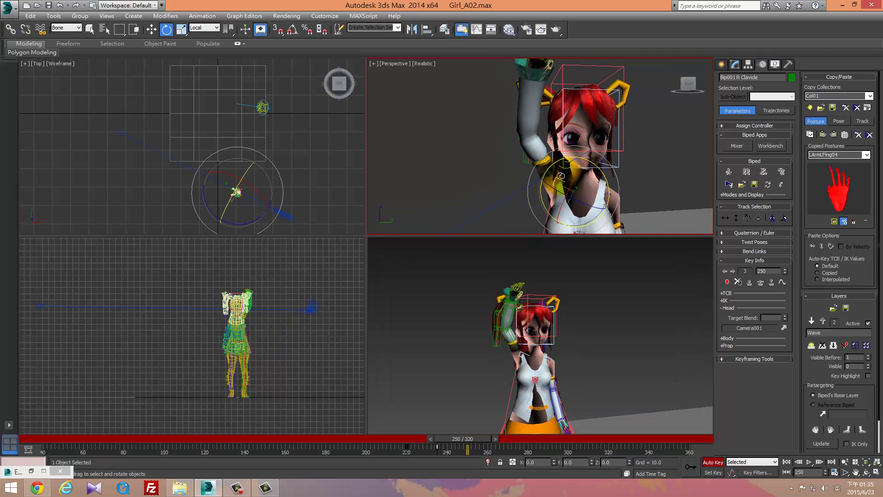
{"action": "left_click", "coordinate": [620, 142]}
{"action": "left_click_drag", "start_coordinate": [613, 133], "coordinate": [613, 137]}
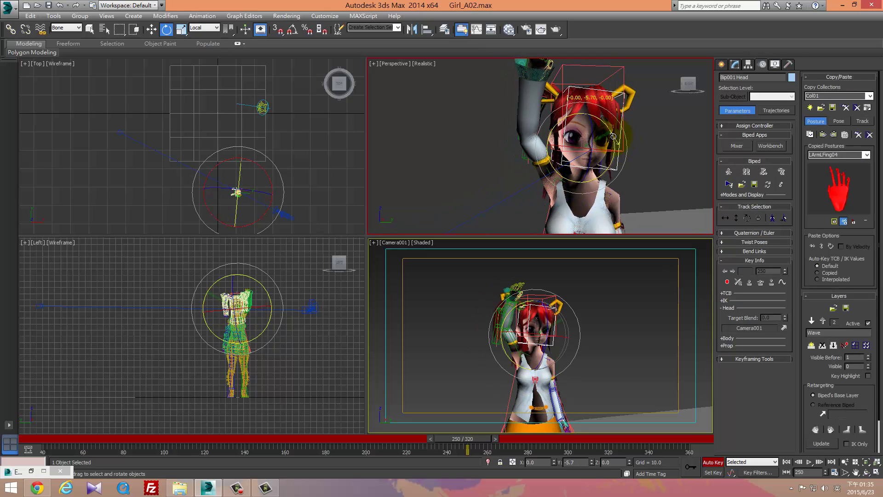
Step: Straighten the raised right hand and turn its palm forward, twisting it about -16 degrees around its local X axis
{"action": "middle_click_drag", "start_coordinate": [540, 64], "coordinate": [556, 152]}
{"action": "left_click", "coordinate": [557, 152]}
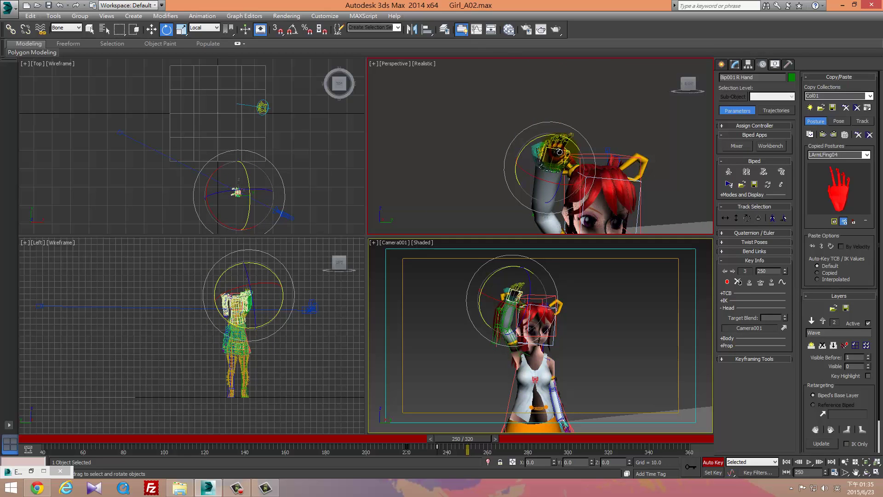
{"action": "left_click_drag", "start_coordinate": [566, 128], "coordinate": [569, 133]}
{"action": "scroll", "coordinate": [570, 141], "scroll_direction": "up", "scroll_amount": 3}
{"action": "scroll", "coordinate": [569, 141], "scroll_direction": "down", "scroll_amount": 2}
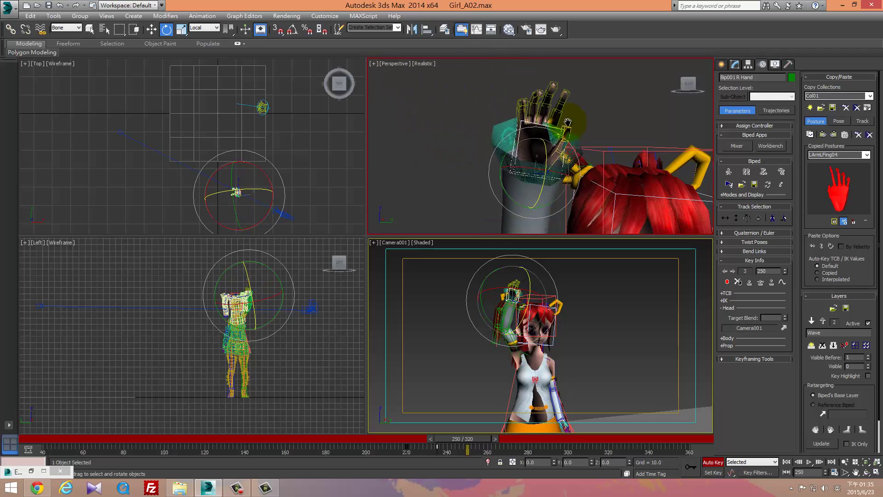
{"action": "middle_click_drag", "start_coordinate": [556, 134], "coordinate": [565, 126]}
{"action": "left_click_drag", "start_coordinate": [558, 137], "coordinate": [556, 144]}
{"action": "left_click_drag", "start_coordinate": [554, 164], "coordinate": [534, 162]}
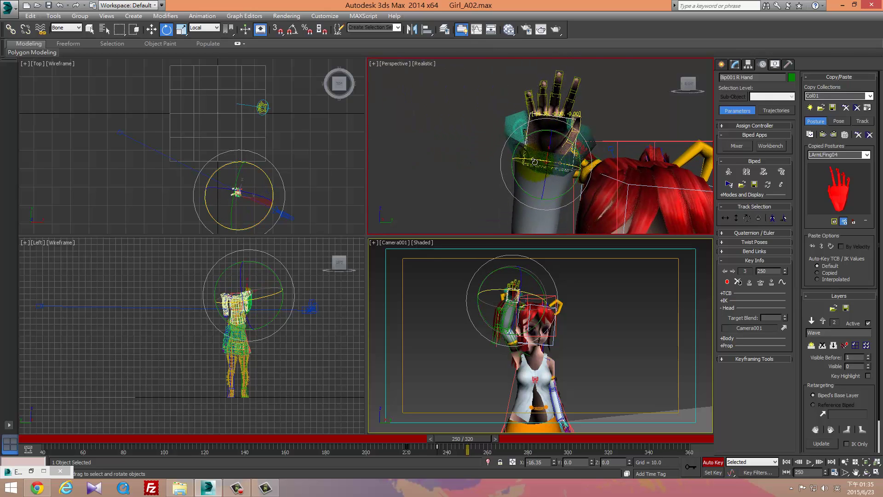
Step: Rotate the base of the right hand's Finger4 and curl its outer segments about -28 degrees around local Z at frame 250
{"action": "left_click", "coordinate": [570, 146]}
{"action": "double_click", "coordinate": [536, 107]}
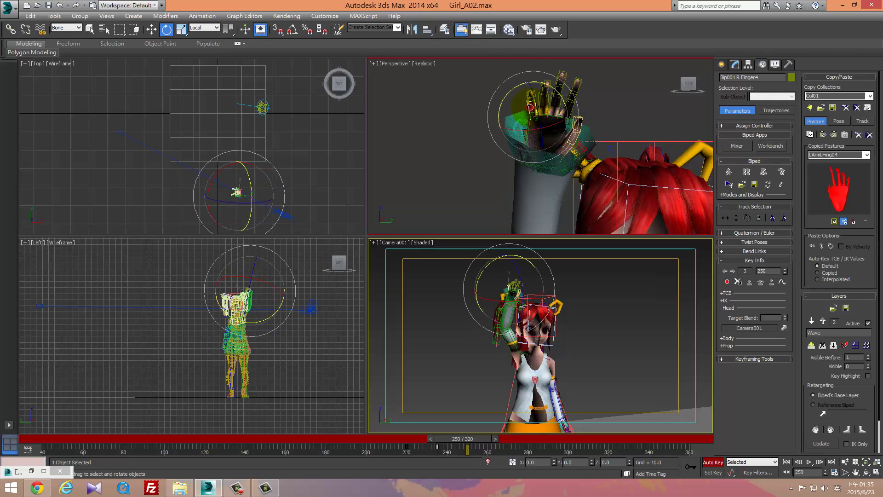
{"action": "left_click_drag", "start_coordinate": [536, 106], "coordinate": [535, 99]}
{"action": "mouse_move", "coordinate": [540, 123]}
{"action": "middle_mouse_down", "text": "alt"}
{"action": "mouse_move", "coordinate": [595, 130]}
{"action": "mouse_move", "coordinate": [550, 115]}
{"action": "middle_mouse_up", "text": "alt"}
{"action": "double_click", "coordinate": [530, 95]}
{"action": "left_click_drag", "start_coordinate": [557, 91], "coordinate": [568, 94]}
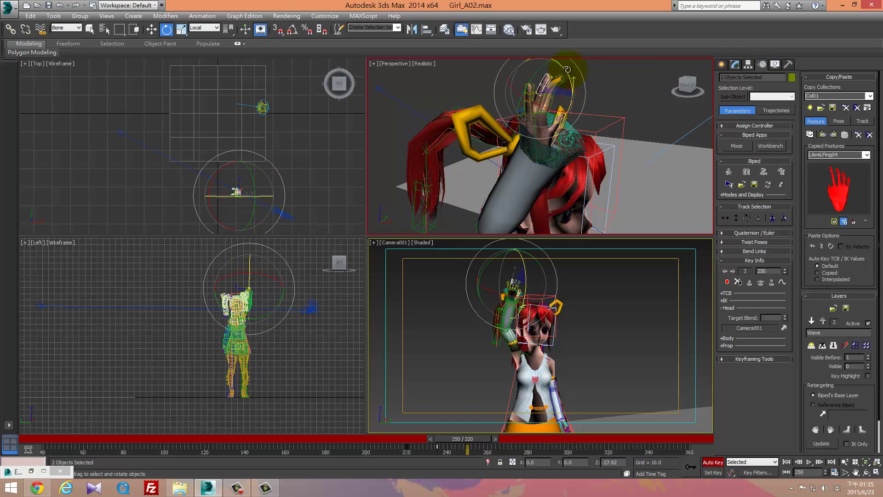
Step: Curl the right hand's Finger3 and the neighbouring fingers around local Z, bending the tip of Finger1 about -19 degrees
{"action": "left_click", "coordinate": [562, 100]}
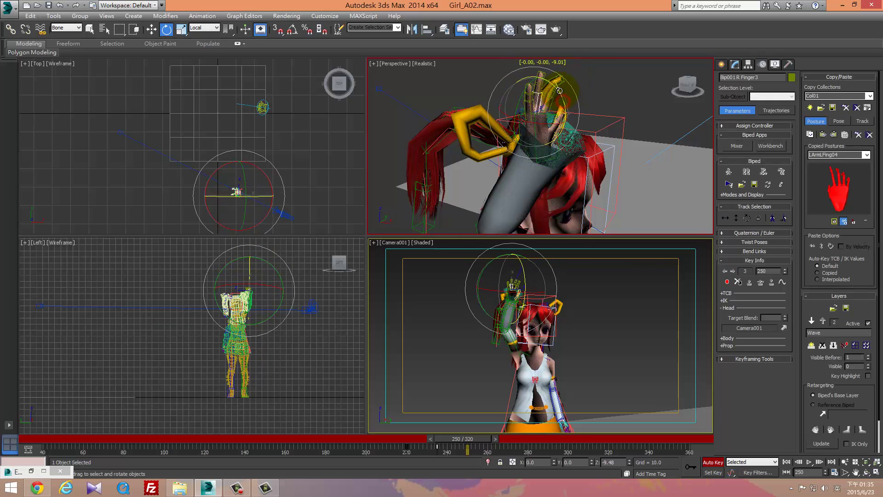
{"action": "double_click", "coordinate": [558, 90]}
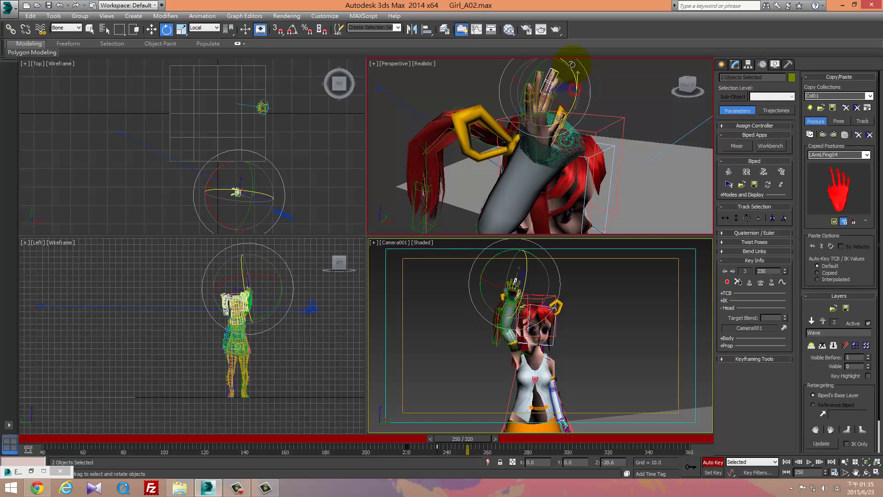
{"action": "left_click", "coordinate": [583, 81]}
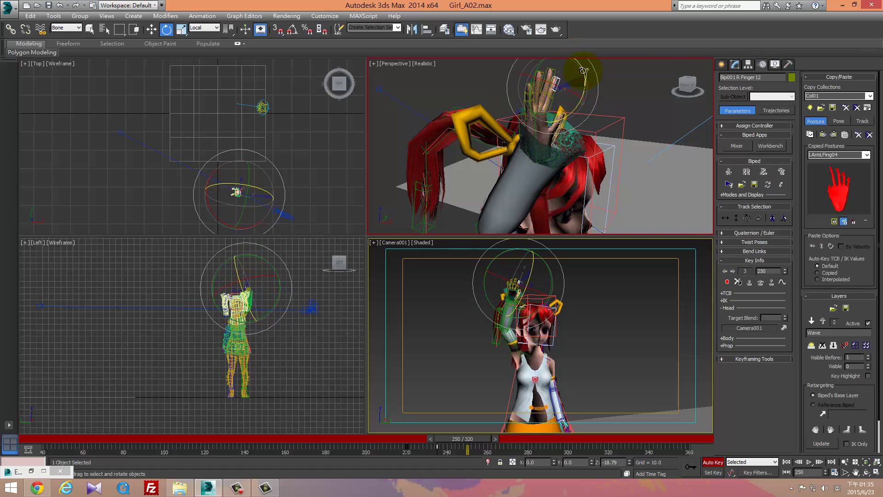
Step: Refine the right hand's finger bends from the side, adjusting the whole Finger1 and the outer segments of the other fingers
{"action": "middle_click_drag", "start_coordinate": [601, 130], "coordinate": [622, 105], "text": "alt"}
{"action": "double_click", "coordinate": [559, 110]}
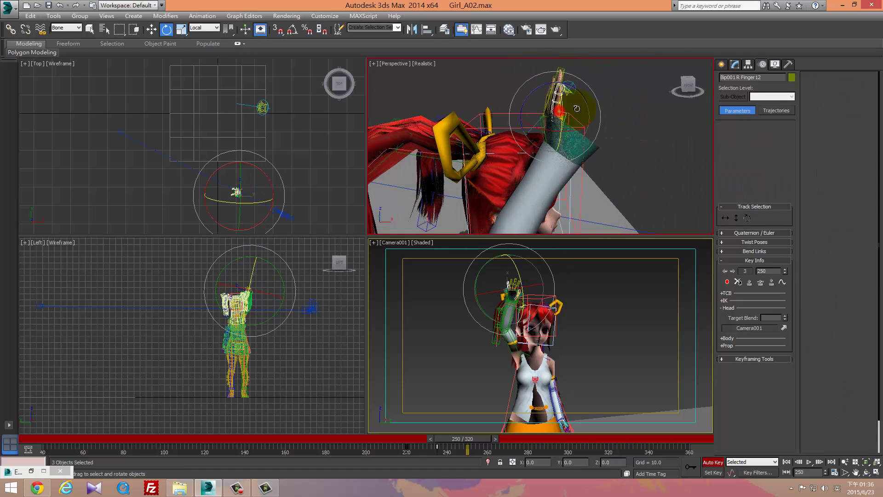
{"action": "left_click_drag", "start_coordinate": [583, 94], "coordinate": [587, 99]}
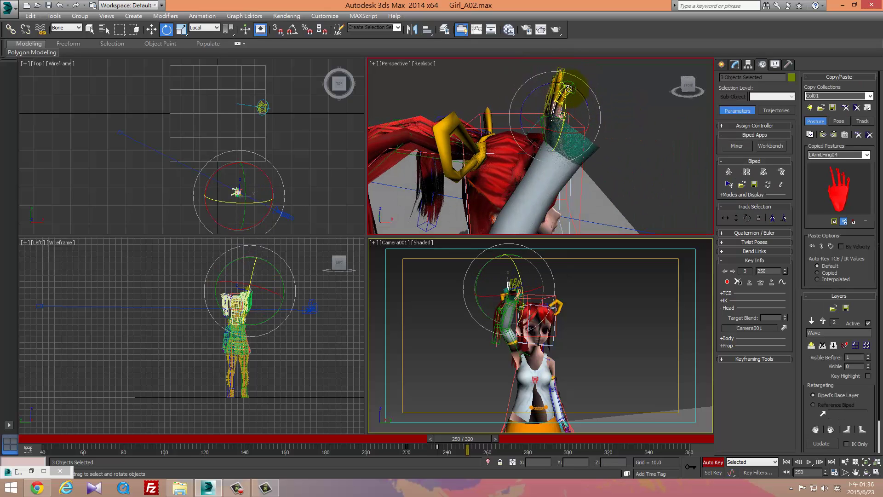
{"action": "left_click", "coordinate": [569, 88]}
{"action": "left_click", "coordinate": [560, 80]}
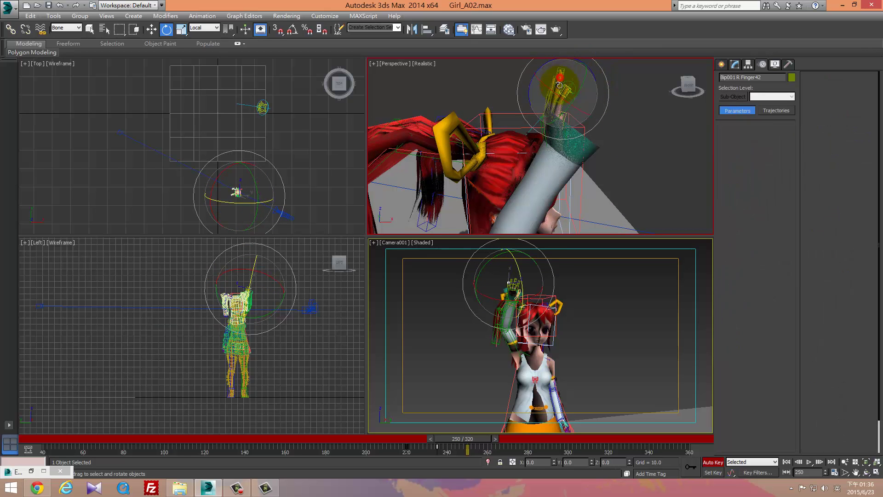
{"action": "middle_click_drag", "start_coordinate": [570, 92], "coordinate": [570, 122], "text": "alt"}
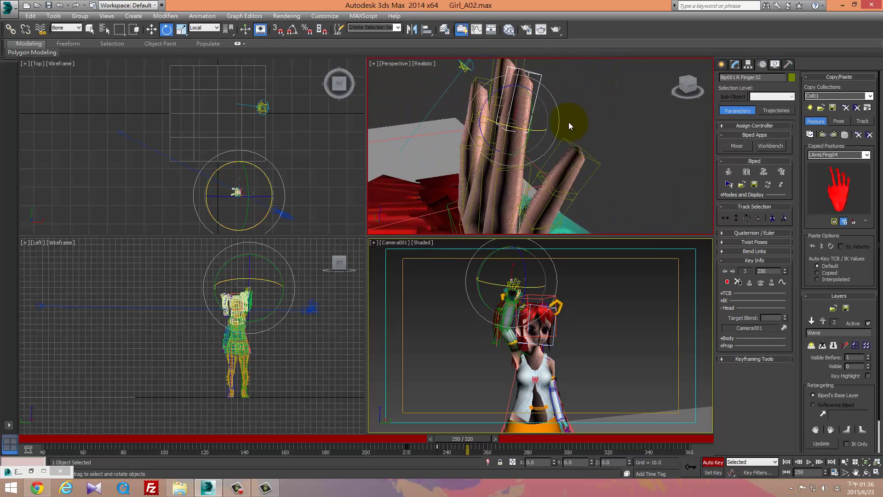
{"action": "left_click", "coordinate": [503, 150]}
{"action": "left_click_drag", "start_coordinate": [505, 202], "coordinate": [525, 202]}
Step: Adjust the base of Finger3 and the thumb on the right hand, and pan Camera001 slightly at frame 250
{"action": "middle_click_drag", "start_coordinate": [587, 182], "coordinate": [509, 162], "text": "alt"}
{"action": "scroll", "coordinate": [526, 170], "scroll_direction": "down", "scroll_amount": 6}
{"action": "scroll", "coordinate": [536, 115], "scroll_direction": "up", "scroll_amount": 6}
{"action": "middle_click_drag", "start_coordinate": [536, 114], "coordinate": [544, 147]}
{"action": "left_click", "coordinate": [531, 105]}
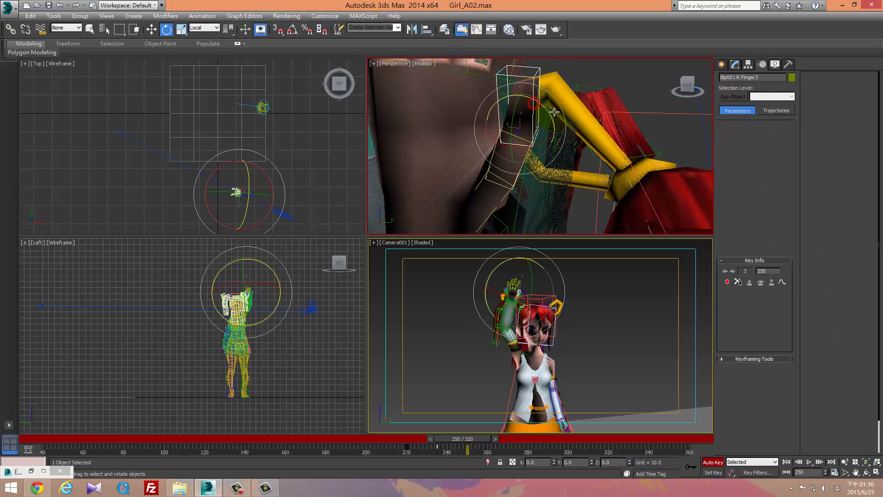
{"action": "mouse_move", "coordinate": [549, 119]}
{"action": "left_mouse_down"}
{"action": "mouse_move", "coordinate": [562, 134]}
{"action": "mouse_move", "coordinate": [546, 136]}
{"action": "left_mouse_up"}
{"action": "scroll", "coordinate": [547, 136], "scroll_direction": "down", "scroll_amount": 6}
{"action": "middle_click_drag", "start_coordinate": [547, 136], "coordinate": [620, 236], "text": "alt"}
{"action": "scroll", "coordinate": [575, 147], "scroll_direction": "down", "scroll_amount": 2}
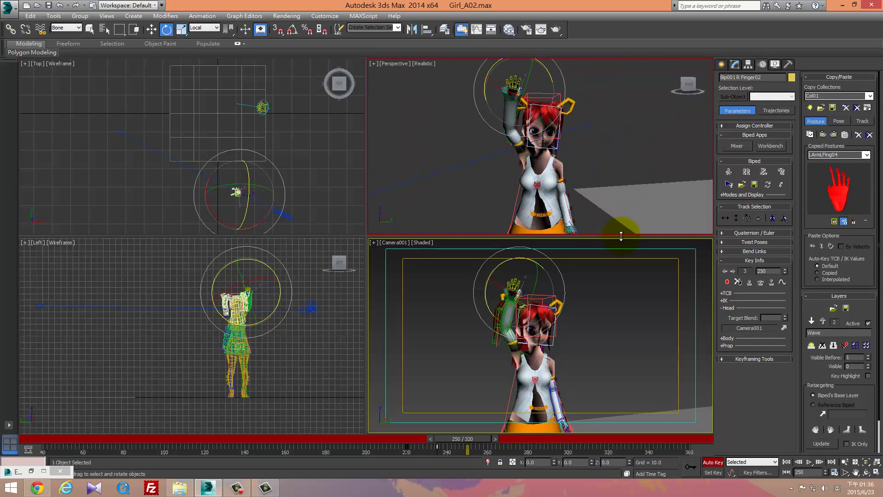
{"action": "middle_click_drag", "start_coordinate": [552, 355], "coordinate": [536, 348]}
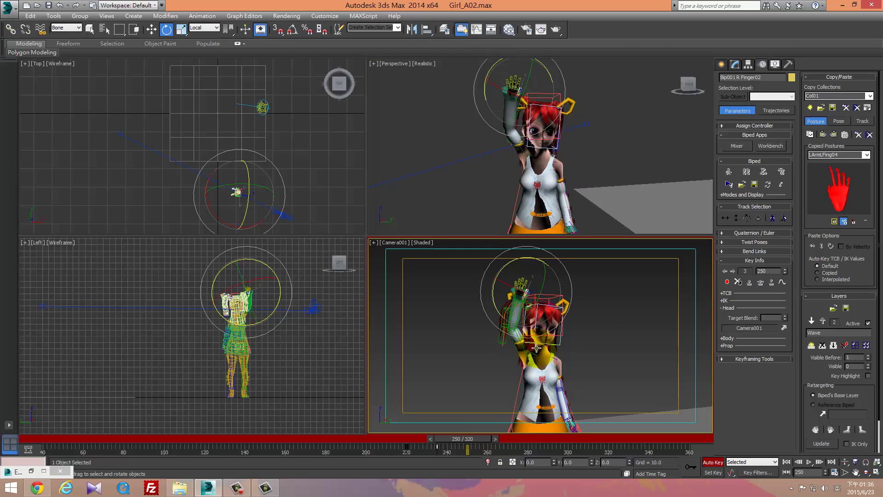
Step: Rotate the right upper arm near frame 241 to adjust the in-between pose of the arm raise
{"action": "left_click_drag", "start_coordinate": [467, 447], "coordinate": [450, 446]}
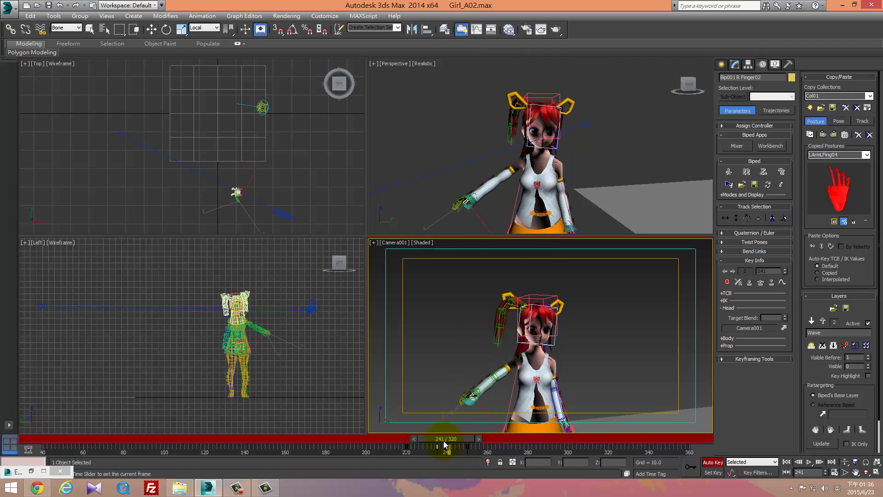
{"action": "key", "text": "e"}
{"action": "middle_click_drag", "start_coordinate": [496, 192], "coordinate": [475, 201], "text": "alt"}
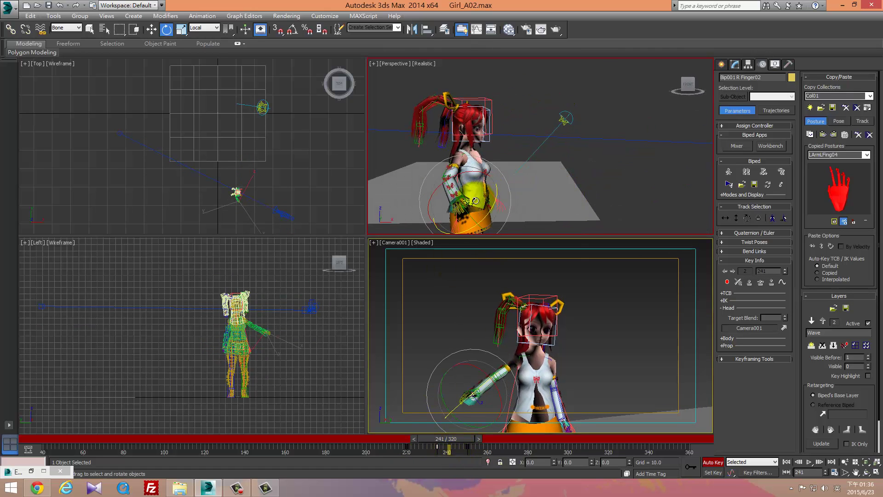
{"action": "left_click", "coordinate": [454, 169]}
{"action": "mouse_move", "coordinate": [460, 170]}
{"action": "left_mouse_down"}
{"action": "mouse_move", "coordinate": [496, 181]}
{"action": "mouse_move", "coordinate": [463, 165]}
{"action": "left_mouse_up"}
Step: Rotate the right upper arm about 13 degrees around local X at frame 250
{"action": "left_click_drag", "start_coordinate": [454, 451], "coordinate": [484, 451]}
{"action": "middle_click_drag", "start_coordinate": [531, 194], "coordinate": [483, 162], "text": "alt"}
{"action": "left_click_drag", "start_coordinate": [457, 172], "coordinate": [471, 174]}
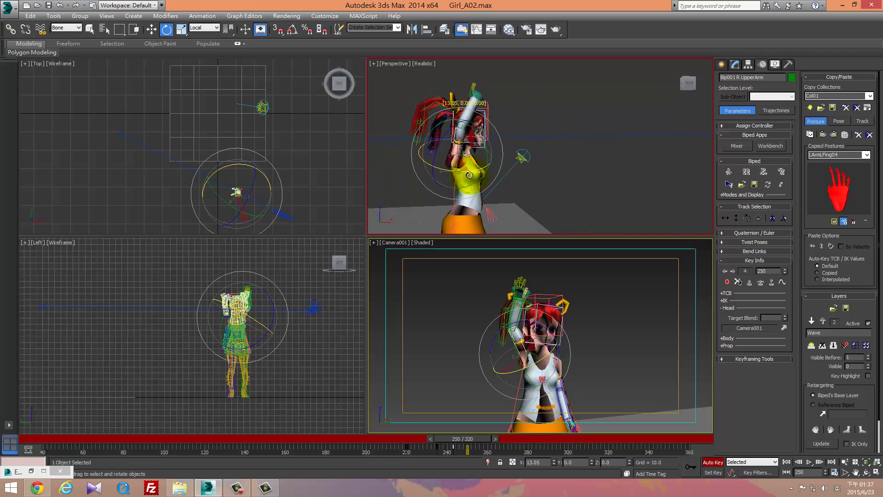
{"action": "middle_click_drag", "start_coordinate": [518, 178], "coordinate": [475, 180], "text": "alt"}
Step: At frame 264, tilt the right hand about 11 degrees around local Y and swing the forearm outward from the head
{"action": "left_click_drag", "start_coordinate": [471, 437], "coordinate": [493, 442]}
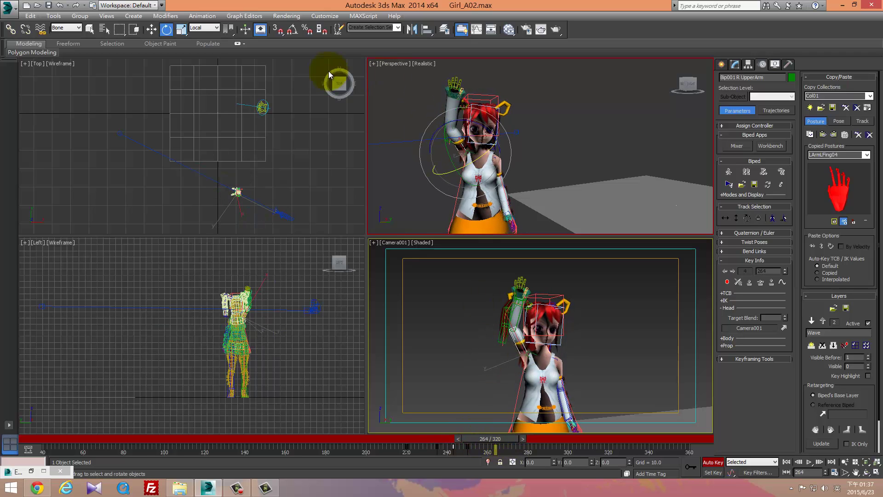
{"action": "left_click", "coordinate": [456, 90]}
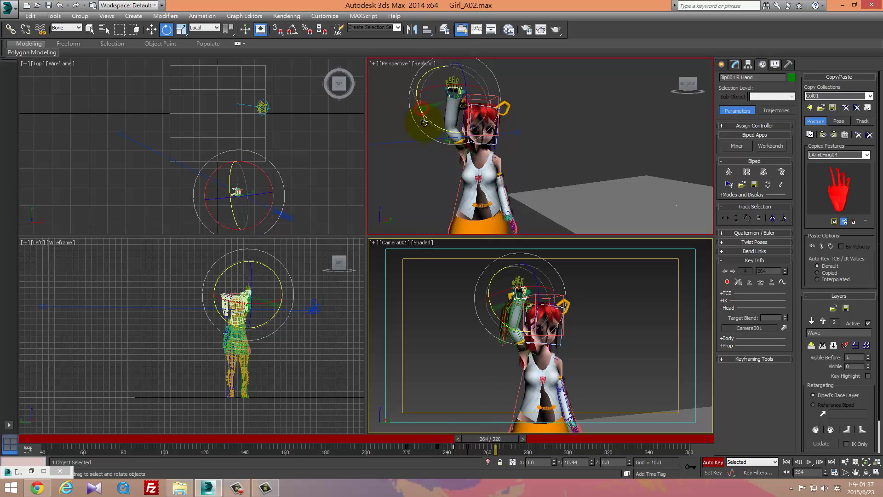
{"action": "left_click_drag", "start_coordinate": [454, 117], "coordinate": [425, 118]}
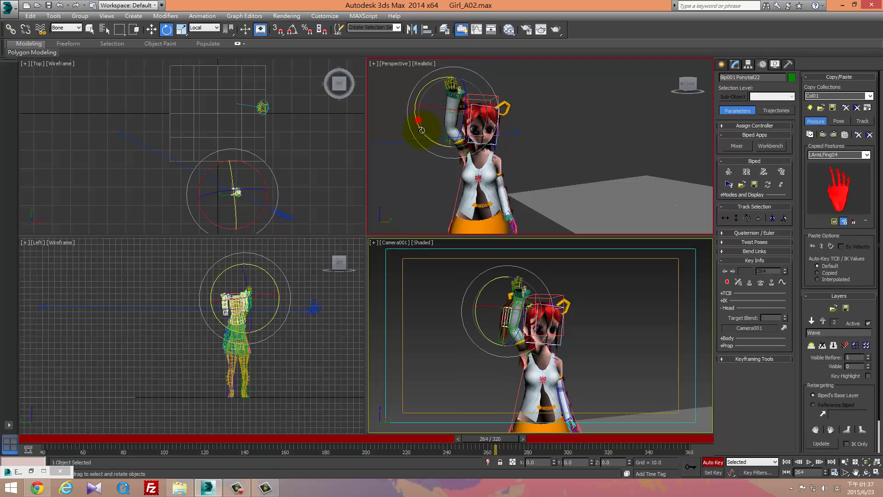
{"action": "left_click", "coordinate": [437, 124]}
{"action": "scroll", "coordinate": [455, 118], "scroll_direction": "up", "scroll_amount": 5}
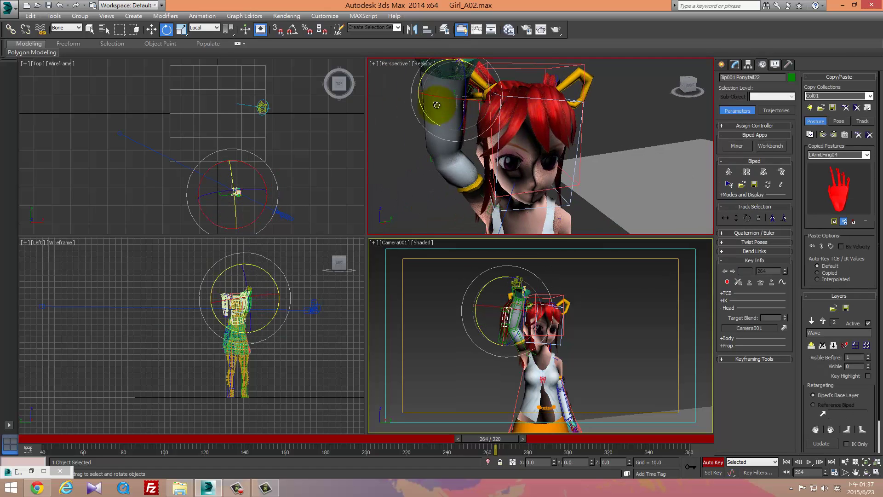
{"action": "middle_click_drag", "start_coordinate": [456, 119], "coordinate": [448, 104], "text": "alt"}
{"action": "scroll", "coordinate": [453, 129], "scroll_direction": "down", "scroll_amount": 4}
{"action": "left_click_drag", "start_coordinate": [467, 139], "coordinate": [437, 130]}
Step: Swing the right upper arm outward at frame 264 and rotate the right clavicle about -11 degrees around local Z
{"action": "left_click", "coordinate": [464, 190]}
{"action": "middle_click_drag", "start_coordinate": [467, 184], "coordinate": [477, 226], "text": "alt"}
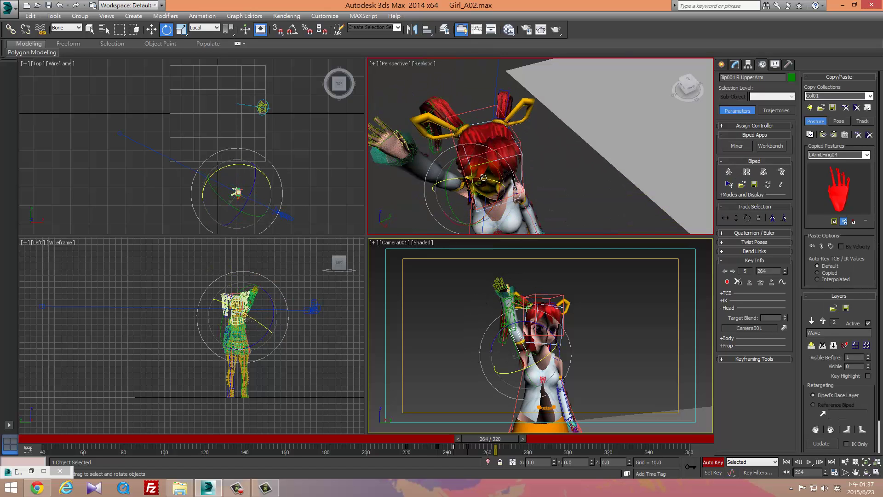
{"action": "left_click_drag", "start_coordinate": [483, 177], "coordinate": [494, 189]}
{"action": "scroll", "coordinate": [475, 189], "scroll_direction": "down", "scroll_amount": 3}
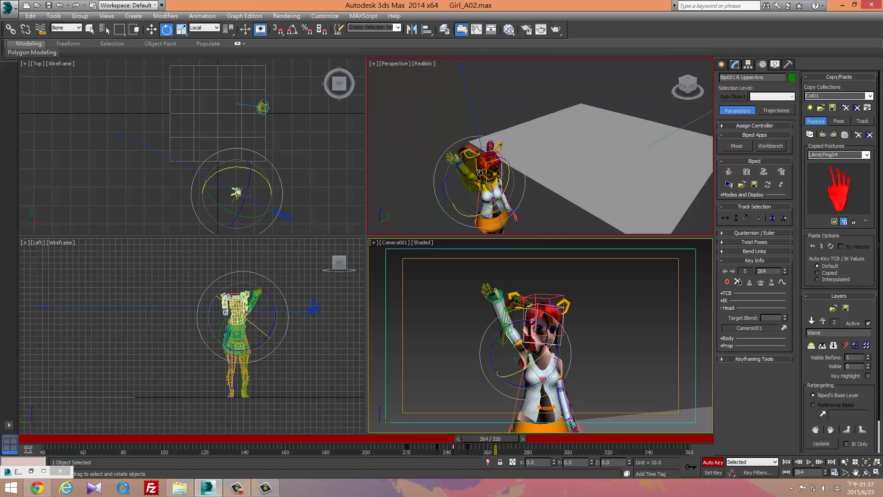
{"action": "middle_click_drag", "start_coordinate": [474, 181], "coordinate": [544, 170], "text": "alt"}
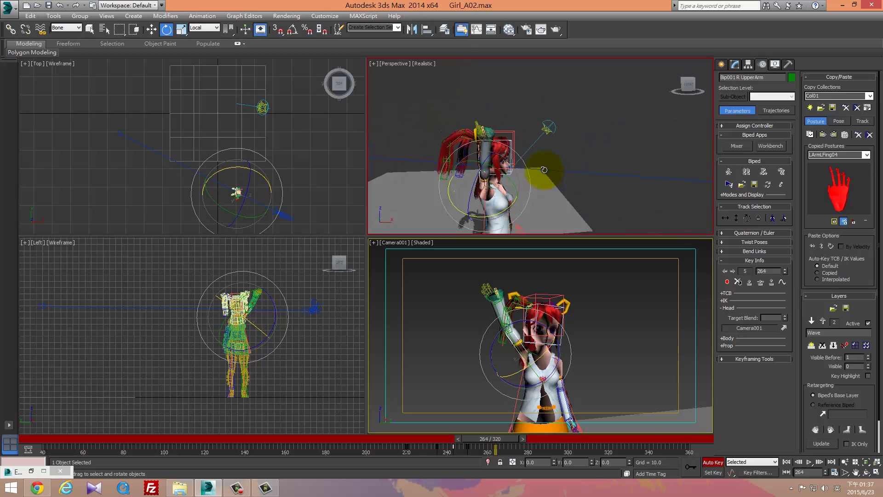
{"action": "left_click_drag", "start_coordinate": [511, 180], "coordinate": [515, 188]}
{"action": "middle_click_drag", "start_coordinate": [516, 186], "coordinate": [506, 202], "text": "alt"}
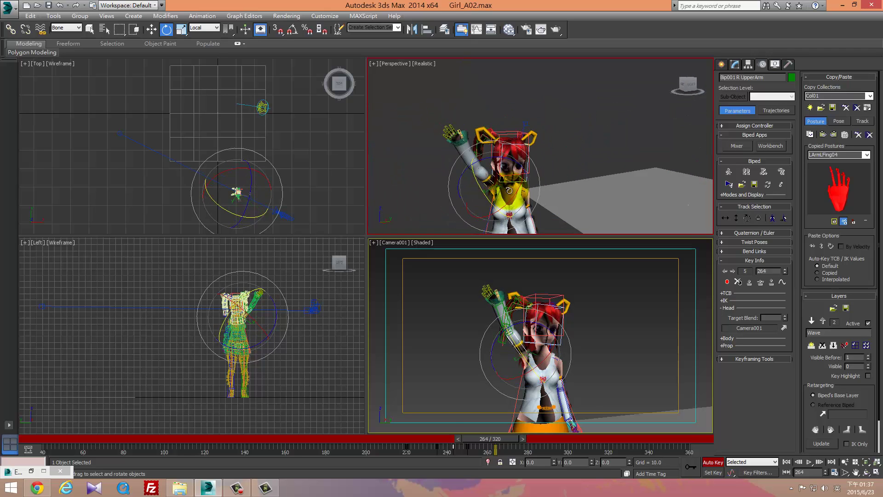
{"action": "left_click", "coordinate": [505, 204]}
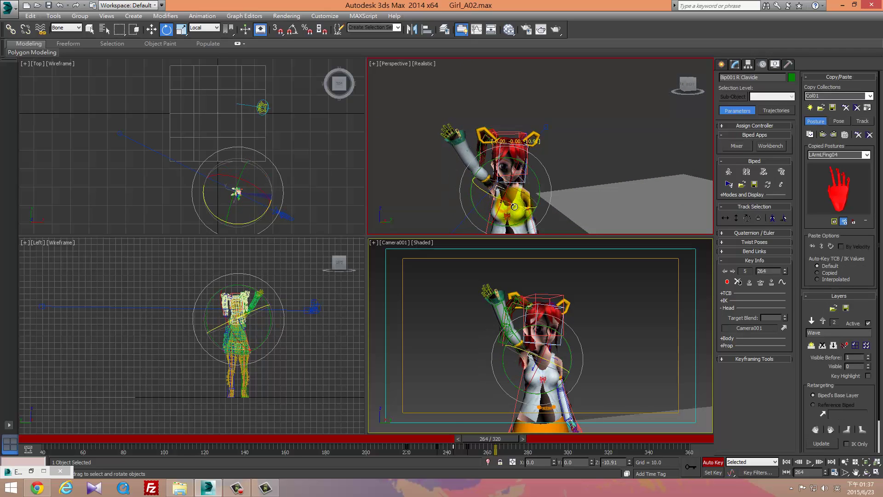
{"action": "middle_click_drag", "start_coordinate": [488, 161], "coordinate": [529, 149], "text": "alt"}
Step: Reorient the right hand at frame 264 so the palm faces forward, and tilt it toward the head at frame 255
{"action": "left_click", "coordinate": [486, 140]}
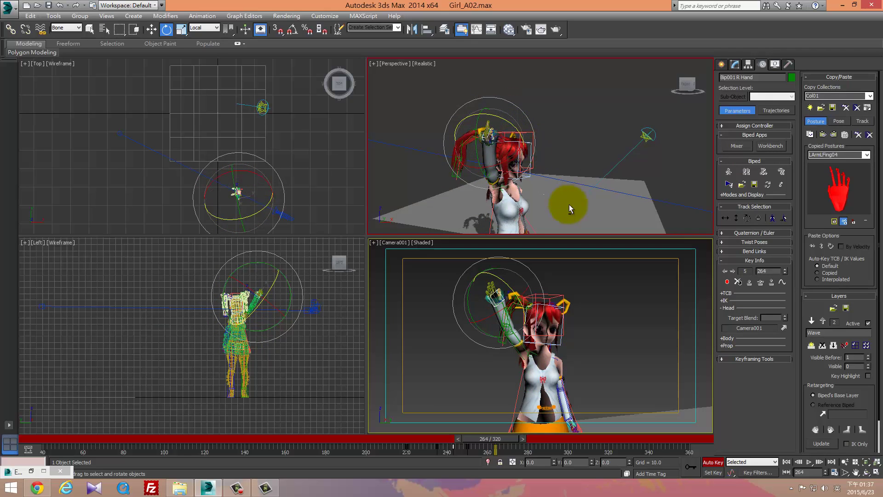
{"action": "middle_click_drag", "start_coordinate": [569, 204], "coordinate": [508, 111], "text": "alt"}
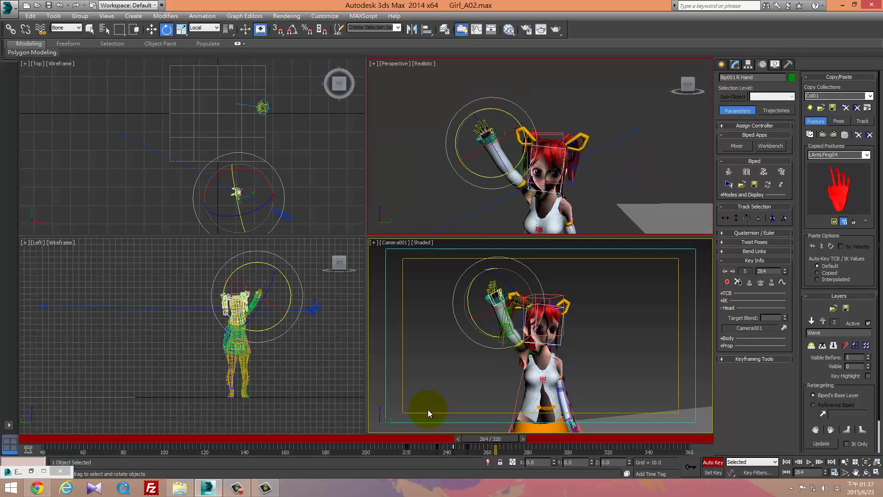
{"action": "mouse_move", "coordinate": [491, 443]}
{"action": "left_mouse_down"}
{"action": "mouse_move", "coordinate": [460, 442]}
{"action": "mouse_move", "coordinate": [492, 443]}
{"action": "mouse_move", "coordinate": [476, 442]}
{"action": "left_mouse_up"}
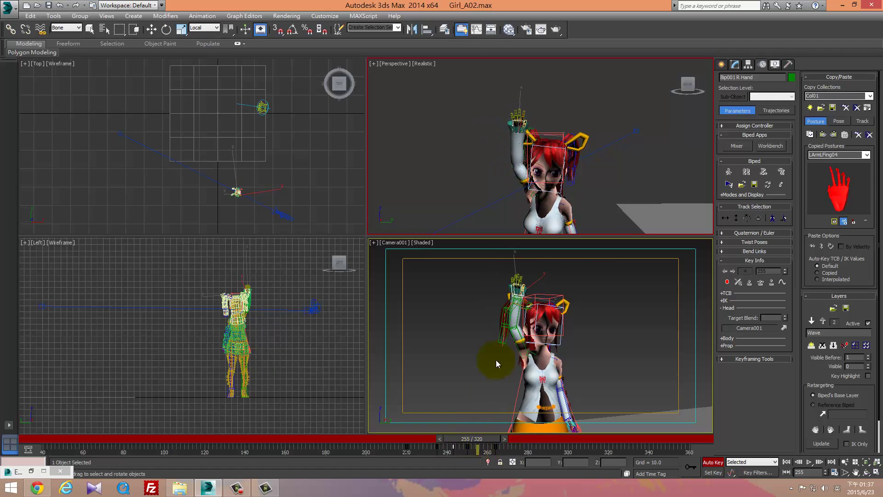
{"action": "key", "text": "e"}
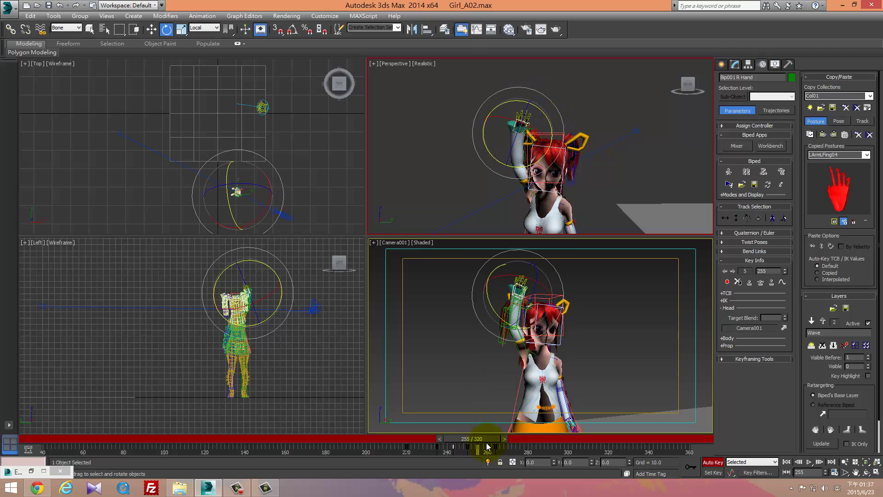
Step: At frame 278, rotate the right upper arm and forearm inward to bring the waving arm back upright beside the head
{"action": "left_click_drag", "start_coordinate": [487, 442], "coordinate": [533, 447]}
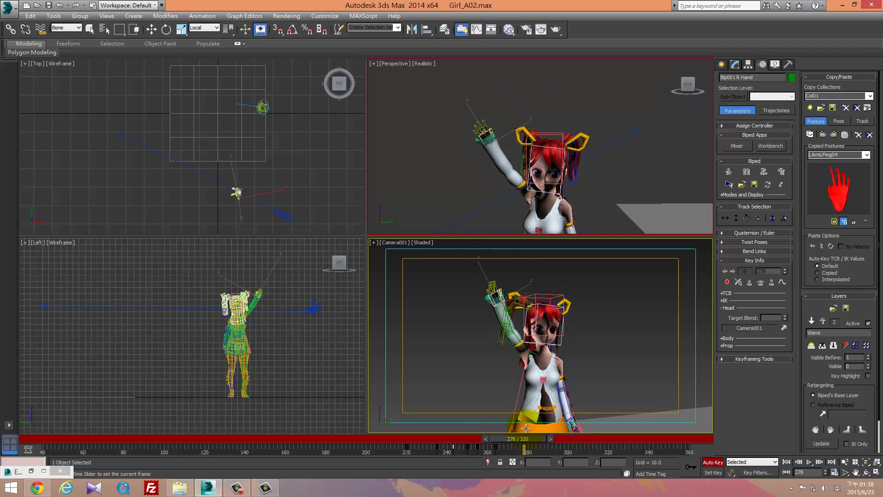
{"action": "left_click", "coordinate": [522, 185]}
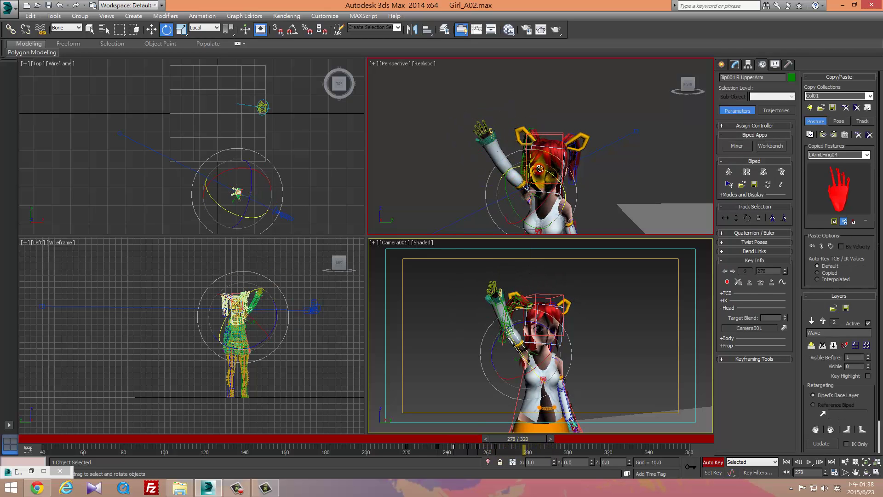
{"action": "left_click_drag", "start_coordinate": [539, 169], "coordinate": [551, 174]}
{"action": "left_click", "coordinate": [511, 145]}
{"action": "left_click_drag", "start_coordinate": [511, 145], "coordinate": [546, 167]}
{"action": "mouse_move", "coordinate": [581, 202]}
{"action": "middle_mouse_down", "text": "alt"}
{"action": "mouse_move", "coordinate": [639, 201]}
{"action": "mouse_move", "coordinate": [585, 211]}
{"action": "middle_mouse_up", "text": "alt"}
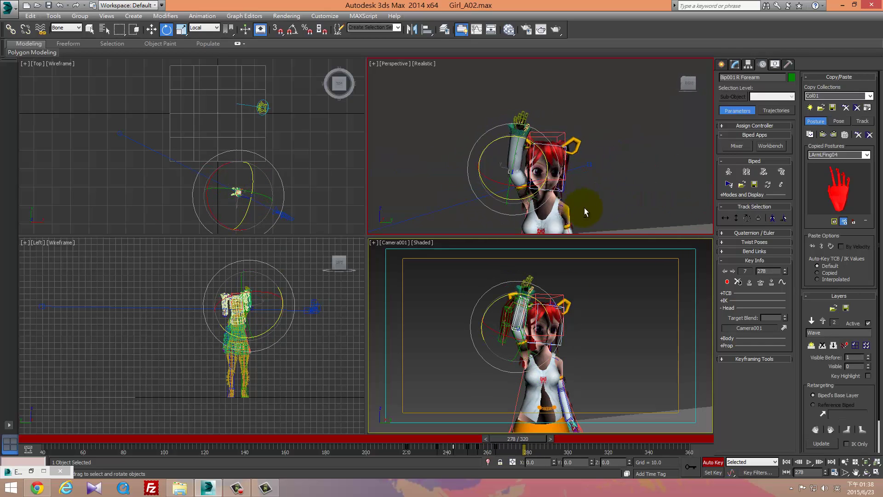
Step: Rotate the right clavicle about -6 degrees around local Y at frame 264 and tilt the right hand outward at frame 270
{"action": "left_click_drag", "start_coordinate": [524, 438], "coordinate": [495, 443]}
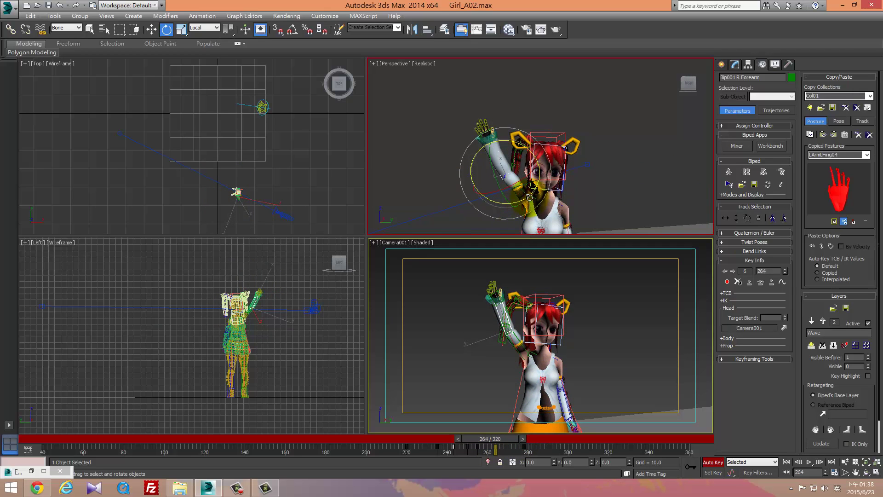
{"action": "left_click_drag", "start_coordinate": [540, 198], "coordinate": [569, 183]}
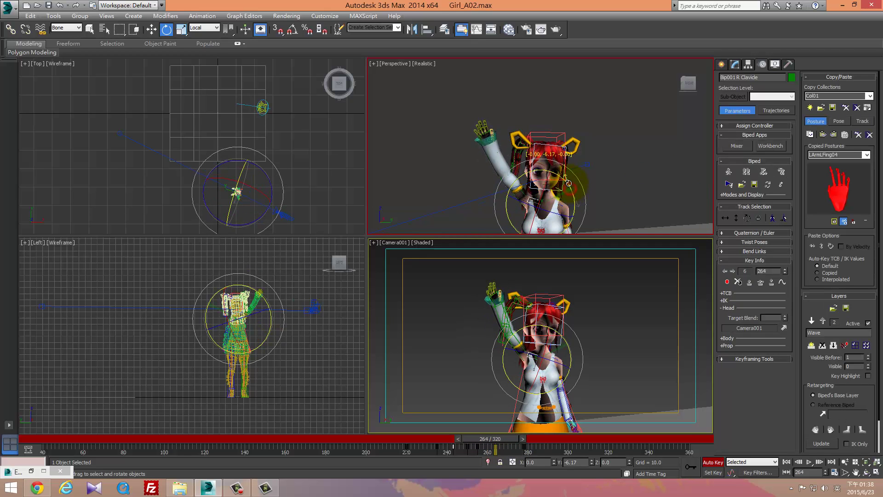
{"action": "mouse_move", "coordinate": [507, 438]}
{"action": "left_mouse_down"}
{"action": "mouse_move", "coordinate": [493, 443]}
{"action": "mouse_move", "coordinate": [530, 443]}
{"action": "mouse_move", "coordinate": [473, 445]}
{"action": "mouse_move", "coordinate": [522, 443]}
{"action": "left_mouse_up"}
{"action": "key", "text": "e"}
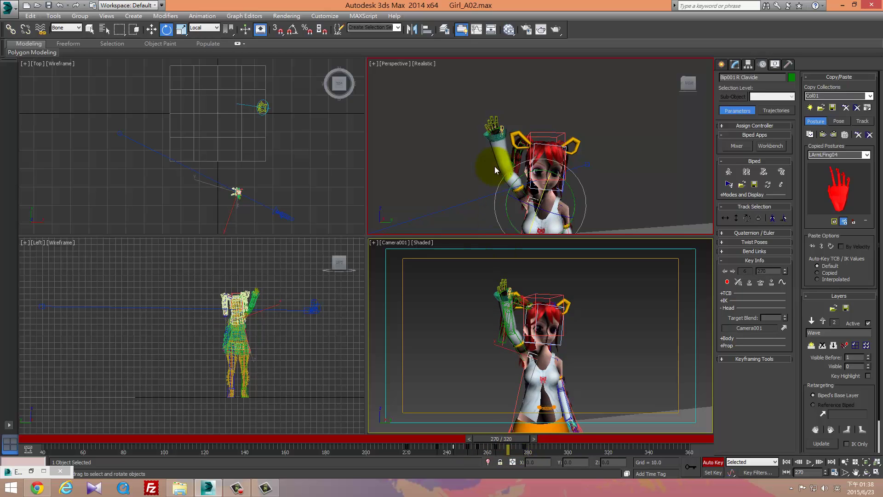
{"action": "left_click", "coordinate": [497, 126]}
{"action": "left_click", "coordinate": [498, 119]}
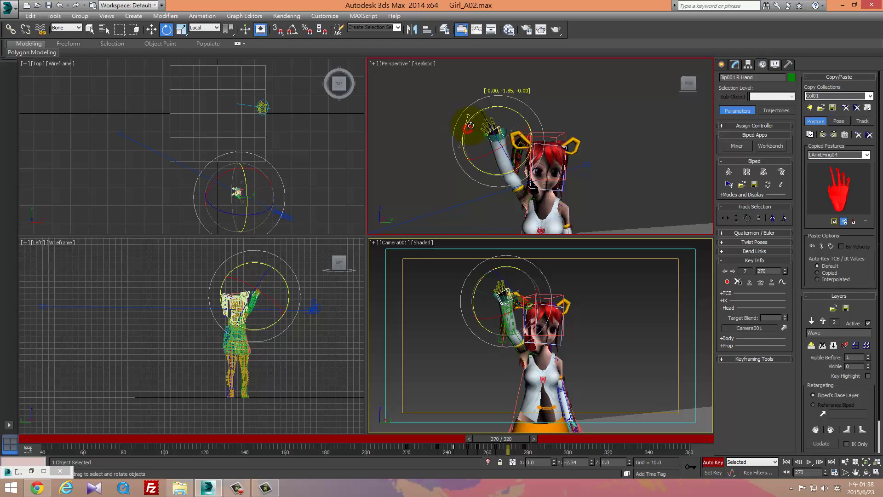
Step: Copy the right arm's wave key from frame 255 to about frame 283 to start another swing
{"action": "key", "text": "q"}
{"action": "left_click_drag", "start_coordinate": [498, 442], "coordinate": [531, 448]}
{"action": "key", "text": "e"}
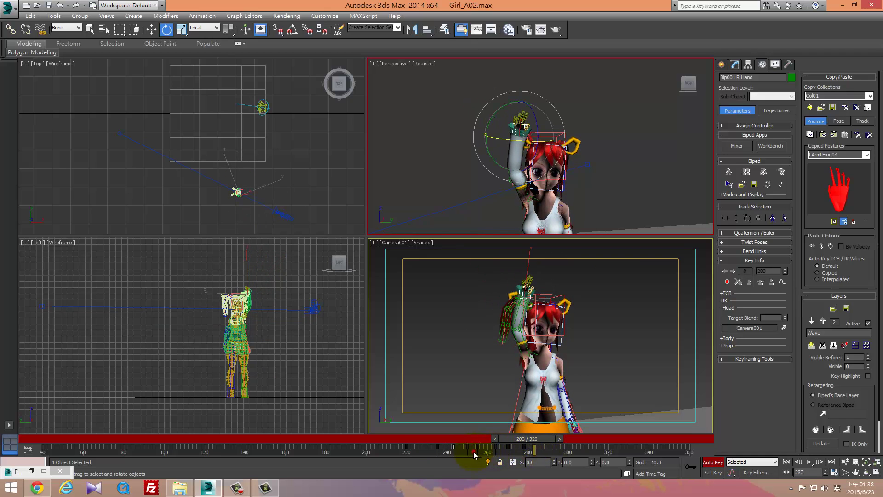
{"action": "left_click_drag", "start_coordinate": [474, 451], "coordinate": [488, 449]}
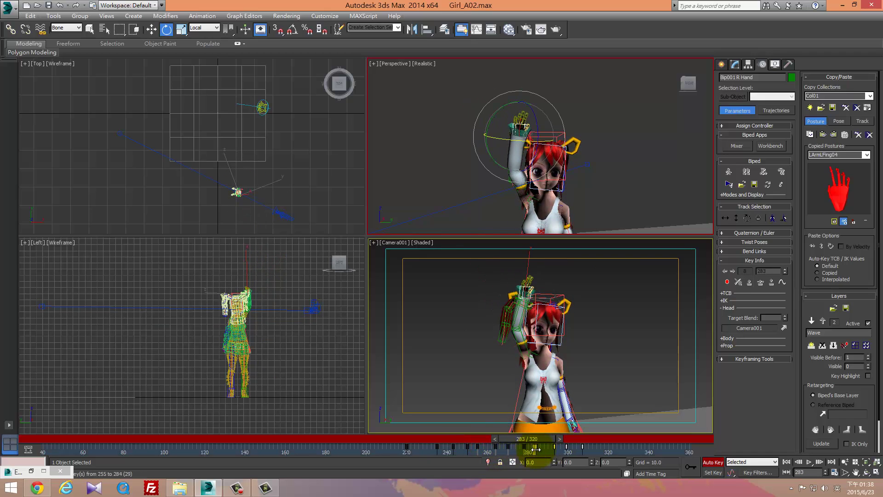
{"action": "key", "text": "q"}
{"action": "mouse_move", "coordinate": [536, 440]}
{"action": "left_mouse_down"}
{"action": "mouse_move", "coordinate": [405, 439]}
{"action": "mouse_move", "coordinate": [525, 439]}
{"action": "mouse_move", "coordinate": [593, 451]}
{"action": "mouse_move", "coordinate": [514, 454]}
{"action": "mouse_move", "coordinate": [545, 451]}
{"action": "mouse_move", "coordinate": [527, 451]}
{"action": "mouse_move", "coordinate": [534, 453]}
{"action": "left_mouse_up"}
{"action": "key", "text": "e"}
{"action": "middle_click_drag", "start_coordinate": [484, 140], "coordinate": [568, 173], "text": "alt"}
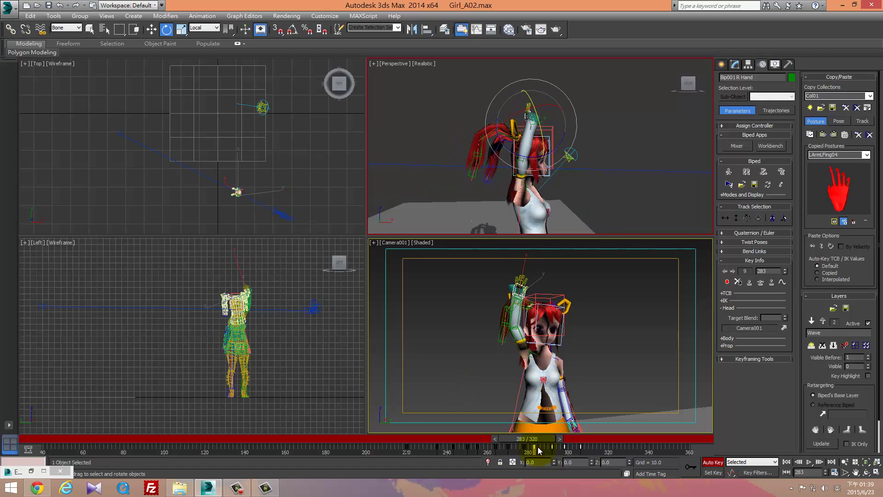
Step: Repeat the right arm's wave keys from about frame 316 and place the arm-lowering key near frame 349
{"action": "left_click_drag", "start_coordinate": [536, 440], "coordinate": [604, 426]}
{"action": "key", "text": "e"}
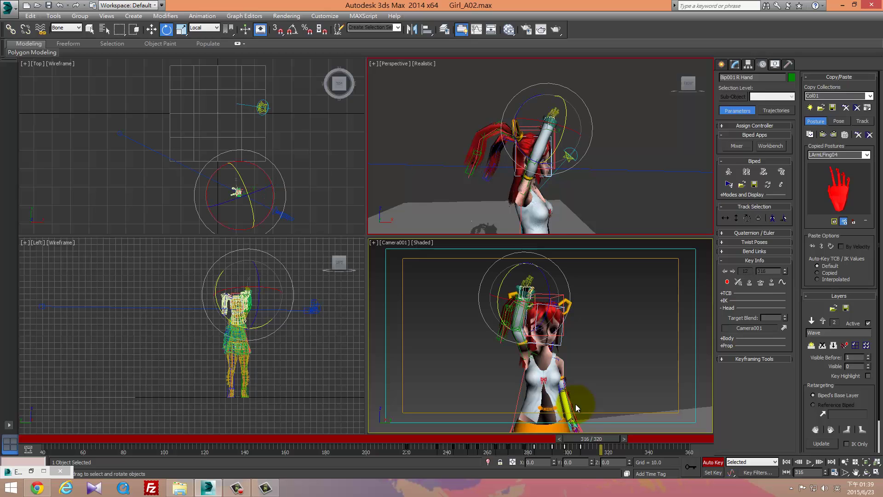
{"action": "left_click_drag", "start_coordinate": [535, 447], "coordinate": [662, 438]}
{"action": "key", "text": "e"}
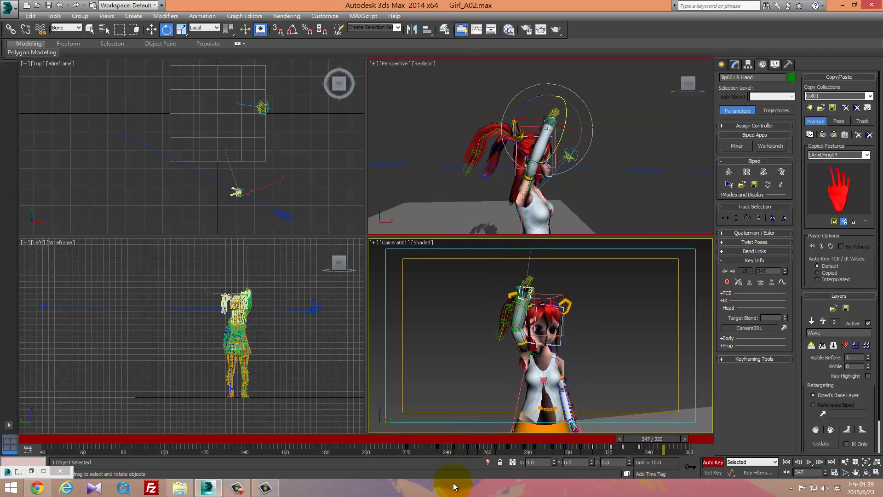
{"action": "left_click_drag", "start_coordinate": [427, 446], "coordinate": [667, 451]}
{"action": "mouse_move", "coordinate": [666, 440]}
{"action": "left_mouse_down"}
{"action": "mouse_move", "coordinate": [609, 444]}
{"action": "mouse_move", "coordinate": [675, 449]}
{"action": "mouse_move", "coordinate": [658, 449]}
{"action": "left_mouse_up"}
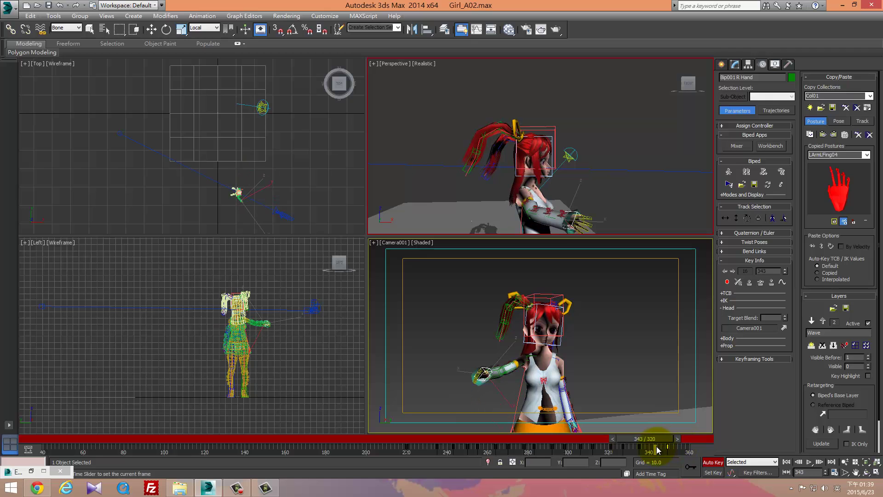
Step: At frame 343, rotate the right forearm and upper arm so the arm bends closer to the body while lowering
{"action": "key", "text": "e"}
{"action": "left_click", "coordinate": [496, 372]}
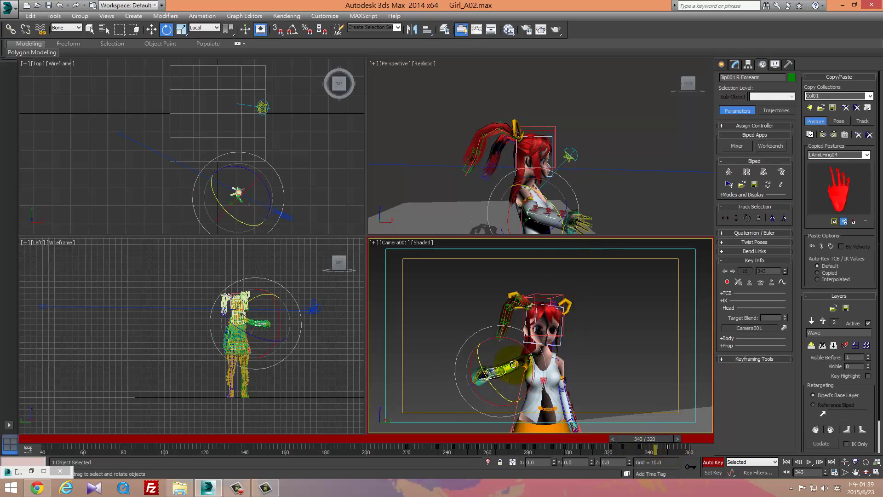
{"action": "left_click_drag", "start_coordinate": [519, 379], "coordinate": [546, 393]}
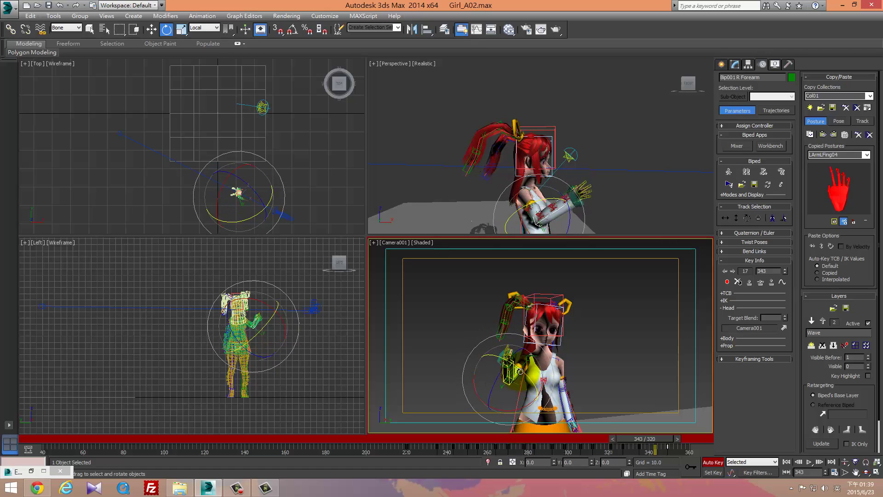
{"action": "left_click", "coordinate": [521, 370]}
{"action": "left_click_drag", "start_coordinate": [549, 346], "coordinate": [558, 358]}
Step: Switch to the Spin layer and show one layer before and one layer after it
{"action": "left_click_drag", "start_coordinate": [643, 438], "coordinate": [493, 443]}
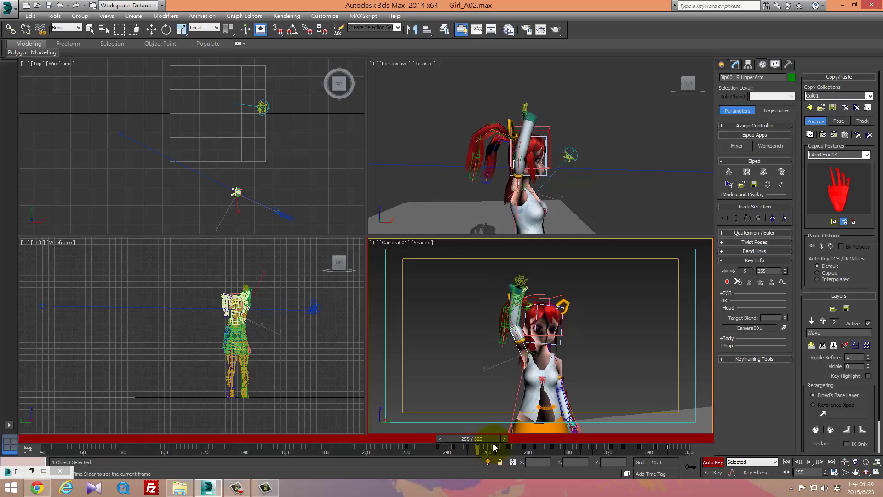
{"action": "key", "text": "e"}
{"action": "middle_click_drag", "start_coordinate": [589, 187], "coordinate": [565, 173]}
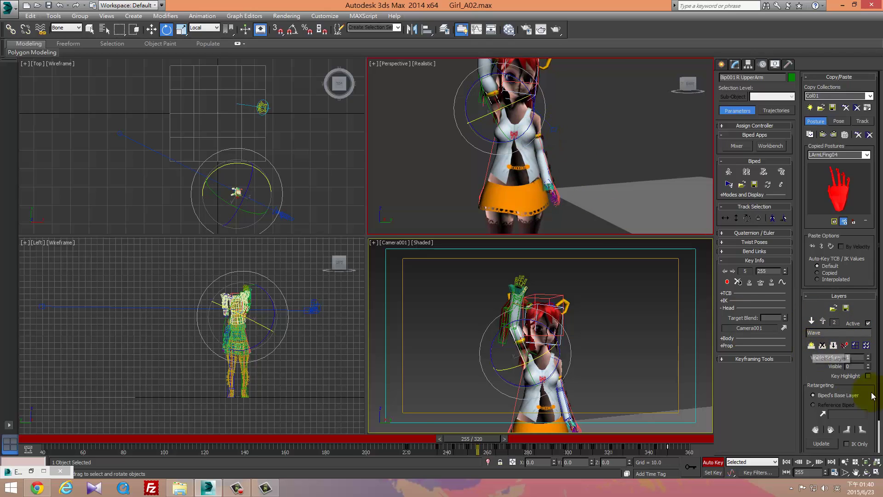
{"action": "left_click", "coordinate": [811, 322]}
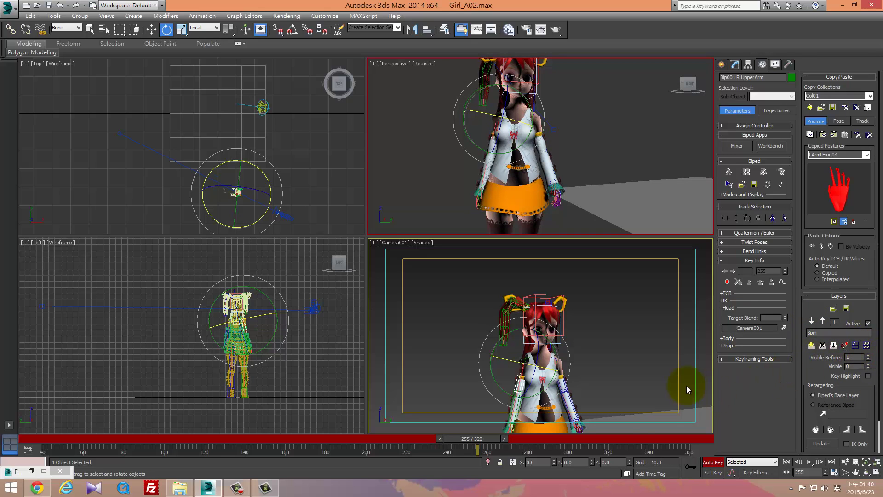
{"action": "mouse_move", "coordinate": [497, 440]}
{"action": "left_mouse_down"}
{"action": "mouse_move", "coordinate": [480, 440]}
{"action": "mouse_move", "coordinate": [501, 442]}
{"action": "left_mouse_up"}
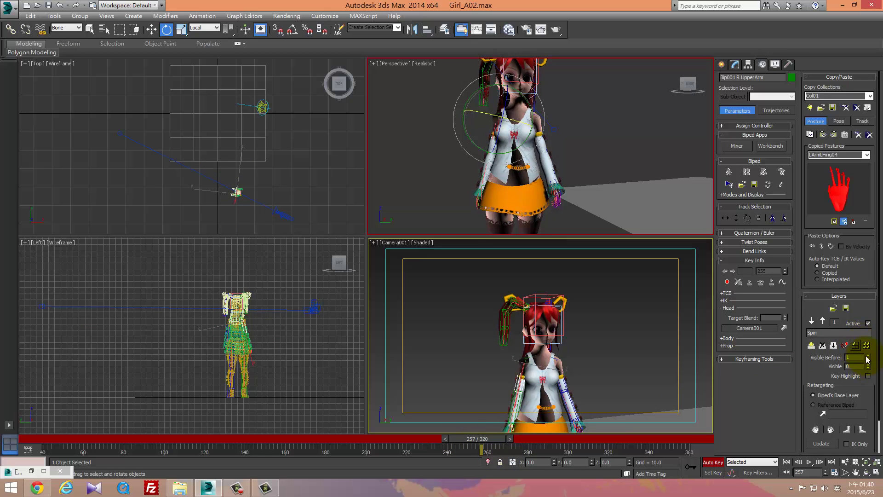
{"action": "left_click_drag", "start_coordinate": [483, 442], "coordinate": [490, 442]}
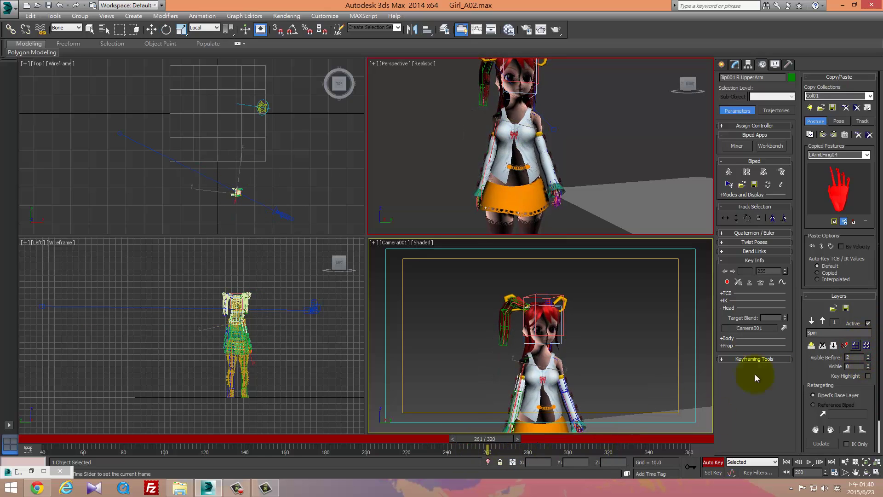
{"action": "left_click", "coordinate": [867, 357]}
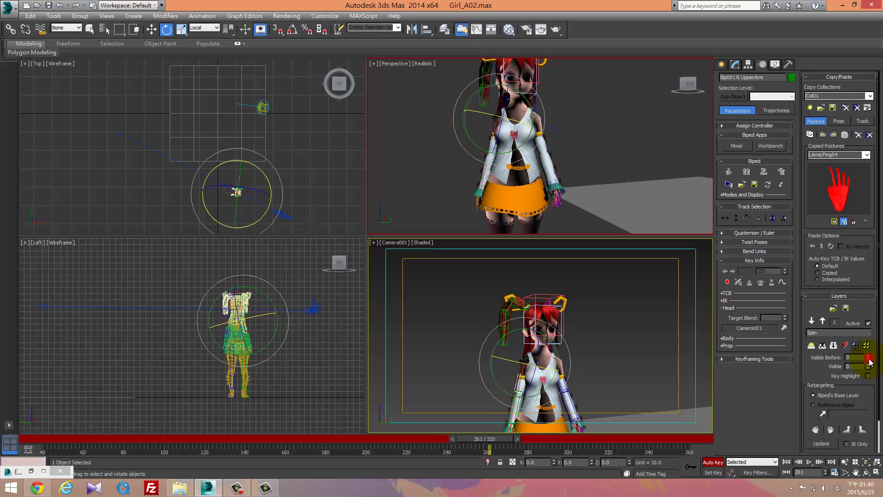
{"action": "left_click", "coordinate": [869, 364]}
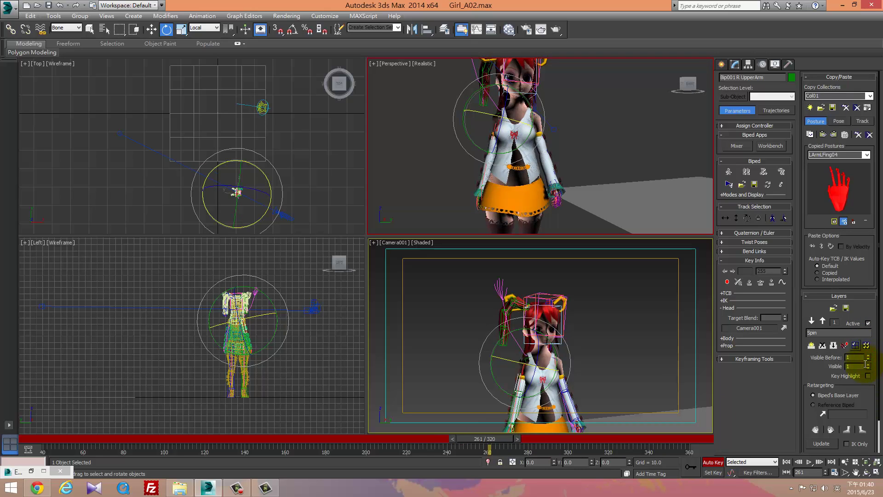
{"action": "left_click", "coordinate": [868, 368]}
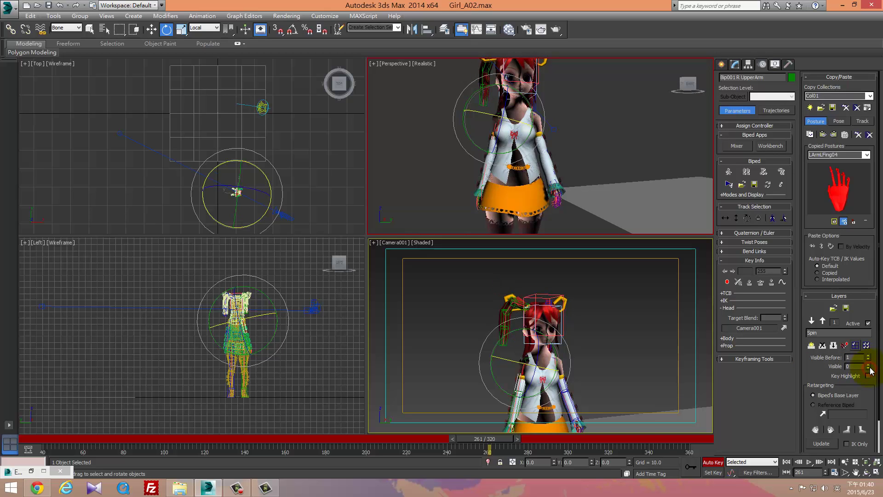
{"action": "left_click", "coordinate": [868, 365]}
Step: At frame 251, rotate Spine2 about -2 degrees around local Y and rotate the Spine1 segment below it, viewing in wireframe
{"action": "left_click_drag", "start_coordinate": [505, 443], "coordinate": [475, 450]}
{"action": "key", "text": "e"}
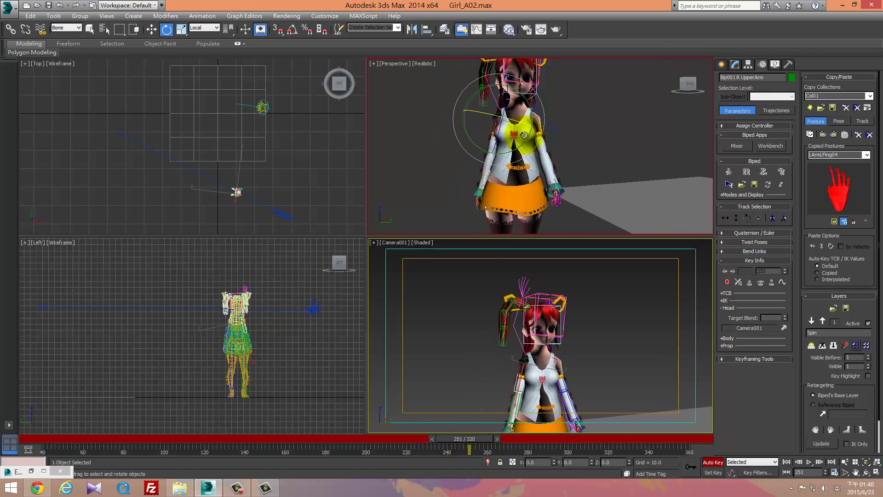
{"action": "left_click", "coordinate": [515, 135]}
{"action": "scroll", "coordinate": [515, 154], "scroll_direction": "down", "scroll_amount": 4}
{"action": "key", "text": "alt+w"}
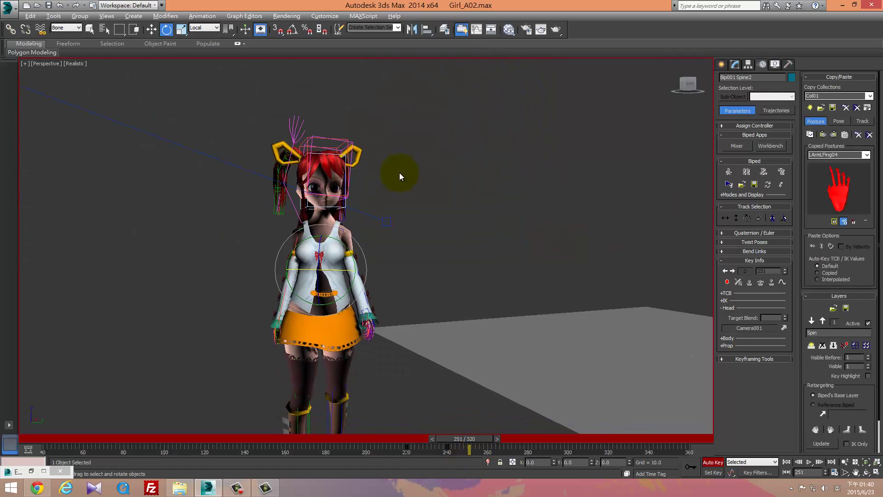
{"action": "scroll", "coordinate": [420, 201], "scroll_direction": "up", "scroll_amount": 3}
{"action": "key", "text": "F3"}
{"action": "left_click_drag", "start_coordinate": [360, 228], "coordinate": [366, 232]}
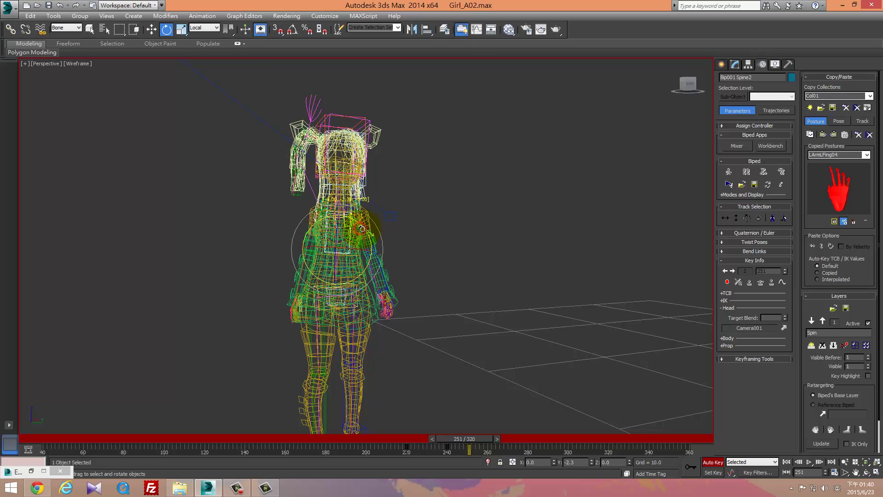
{"action": "left_click", "coordinate": [347, 262]}
{"action": "left_click_drag", "start_coordinate": [344, 269], "coordinate": [361, 268]}
{"action": "left_click", "coordinate": [346, 276]}
Step: Rotate the spine near frame 264 to key a second sway pose for the torso
{"action": "left_click_drag", "start_coordinate": [464, 439], "coordinate": [496, 443]}
{"action": "key", "text": "e"}
{"action": "left_click_drag", "start_coordinate": [358, 263], "coordinate": [358, 244]}
{"action": "left_click", "coordinate": [349, 243]}
{"action": "left_click", "coordinate": [342, 259]}
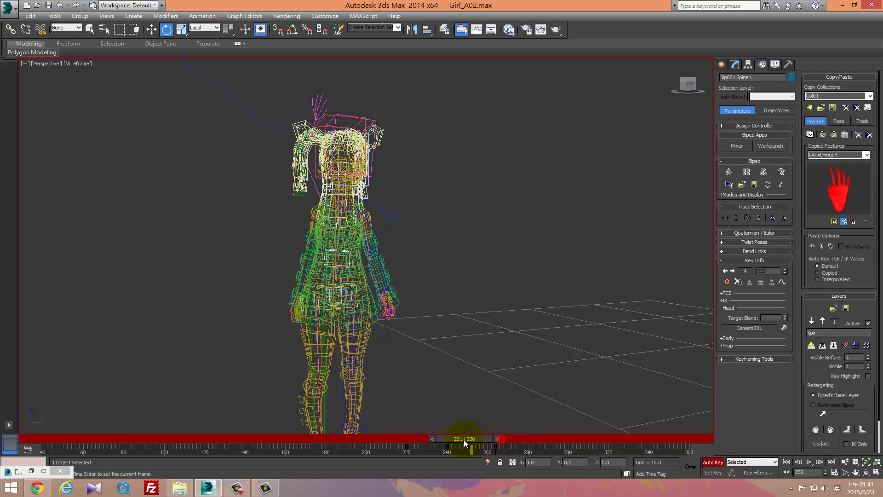
Step: Copy the spine's sway keys along the timeline to about frame 350 and scrub through the repeated motion
{"action": "left_click_drag", "start_coordinate": [463, 440], "coordinate": [584, 449]}
{"action": "key", "text": "e"}
{"action": "left_click", "coordinate": [479, 426]}
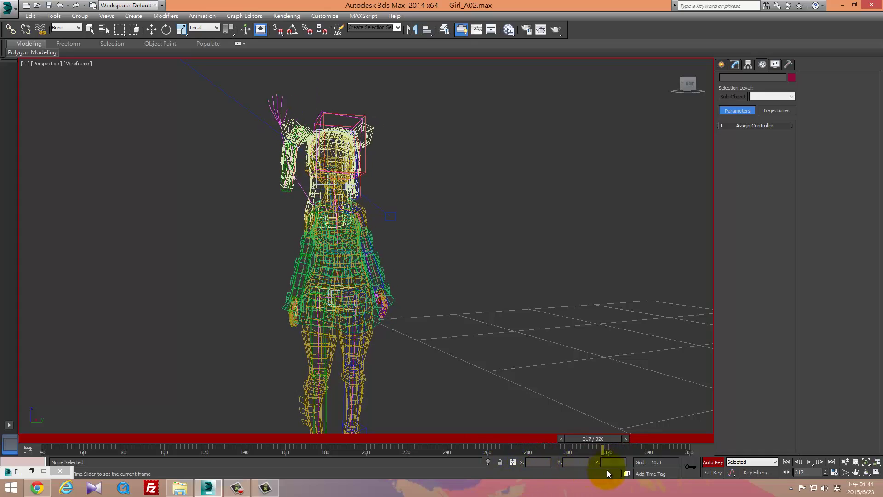
{"action": "key", "text": "e"}
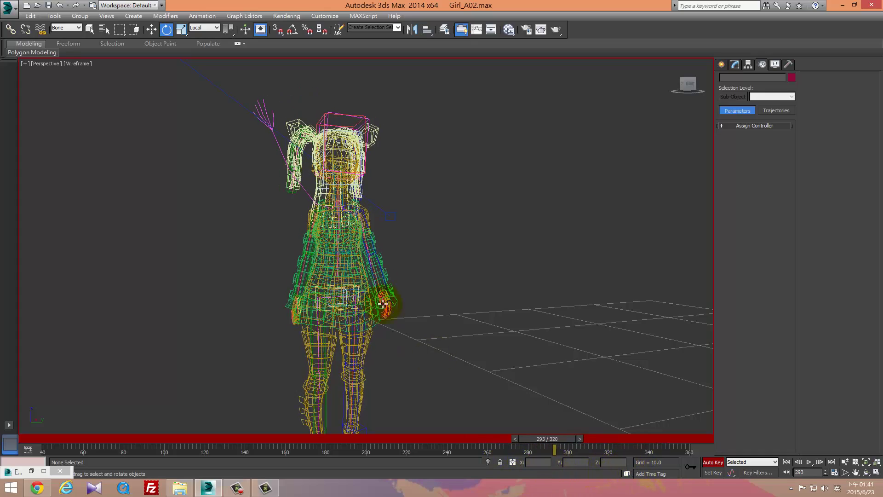
{"action": "left_click", "coordinate": [349, 232]}
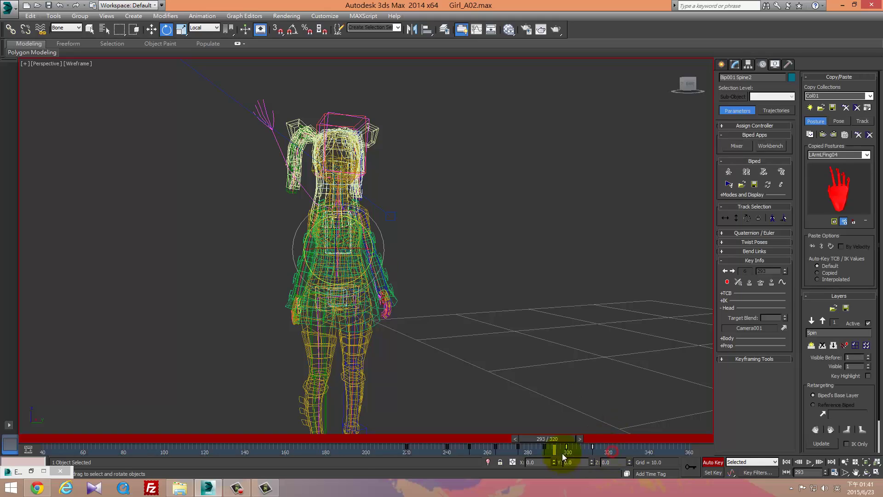
{"action": "left_click_drag", "start_coordinate": [564, 449], "coordinate": [618, 449]}
{"action": "left_click_drag", "start_coordinate": [562, 441], "coordinate": [756, 472]}
{"action": "left_click_drag", "start_coordinate": [391, 453], "coordinate": [700, 451]}
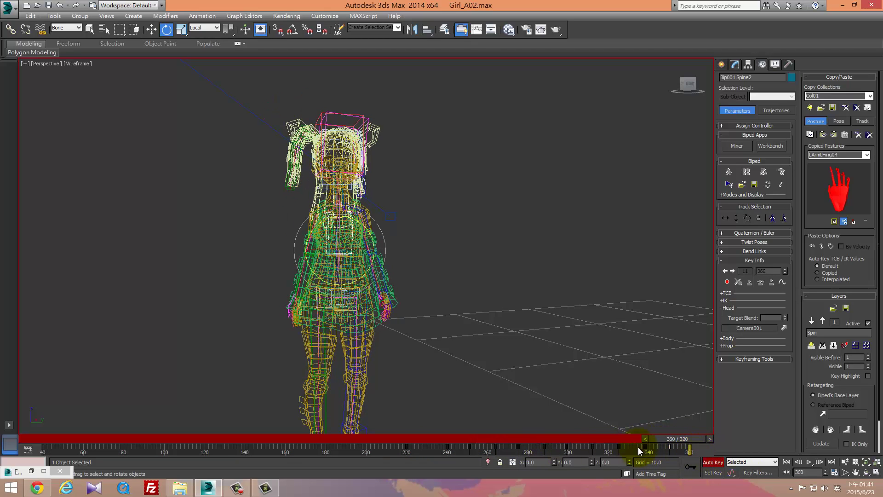
Step: Return to the Wave layer with realistic shading, play the animation, and turn off Auto Key
{"action": "left_click", "coordinate": [823, 321]}
{"action": "key", "text": "F3"}
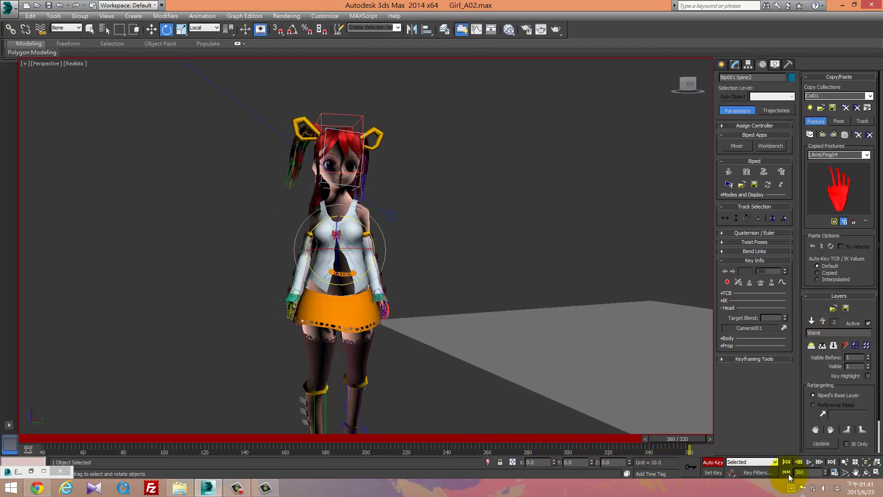
{"action": "left_click", "coordinate": [809, 461]}
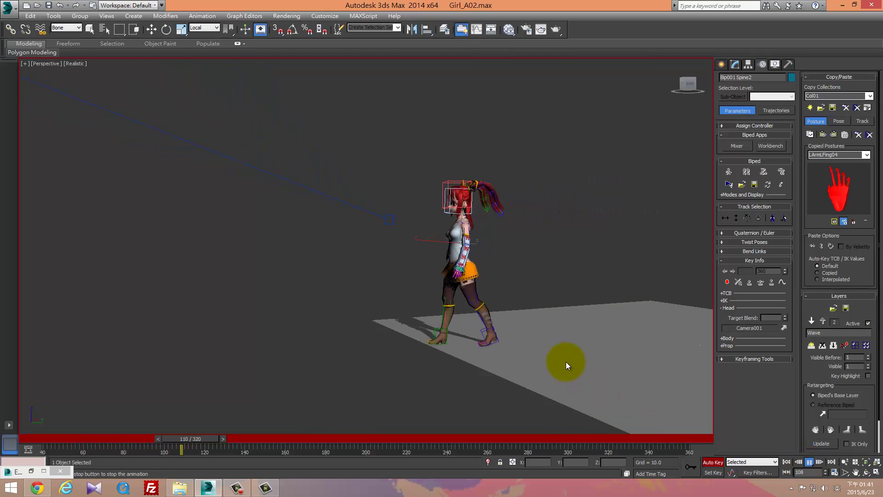
{"action": "middle_click_drag", "start_coordinate": [496, 370], "coordinate": [490, 387]}
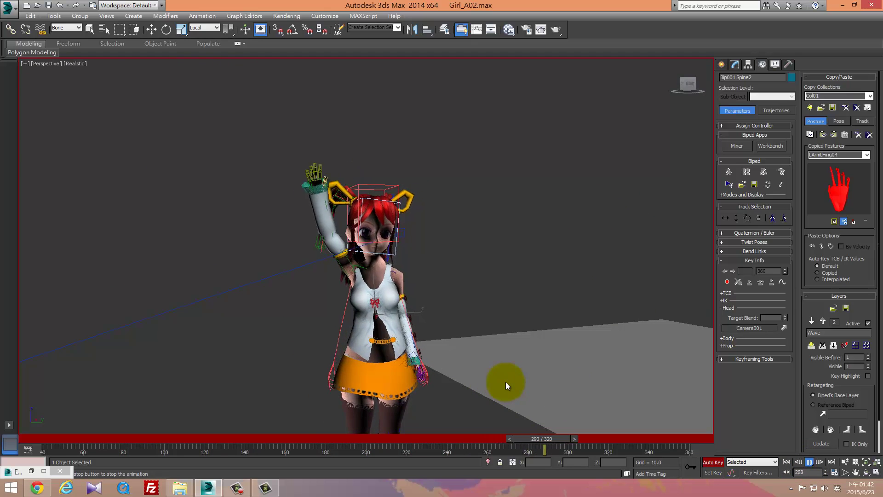
{"action": "left_click", "coordinate": [712, 462]}
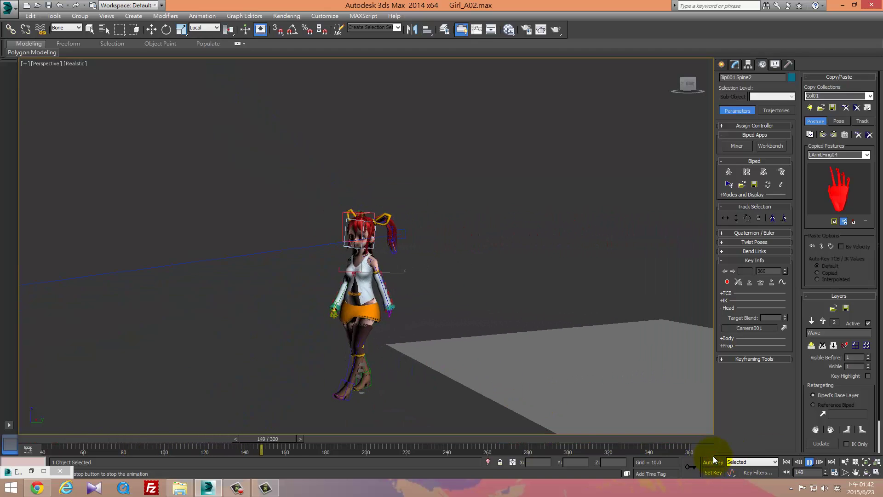
{"action": "left_click", "coordinate": [809, 462]}
{"action": "key", "text": "e"}
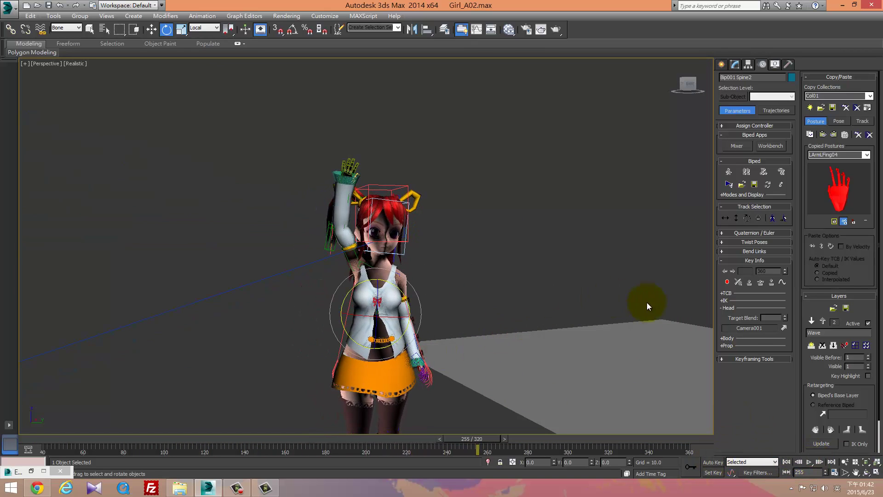
Step: Retime the Spine2 sway keys on the Spin layer, placing the last key near frame 354
{"action": "left_click", "coordinate": [812, 320]}
{"action": "left_click_drag", "start_coordinate": [681, 446], "coordinate": [674, 447]}
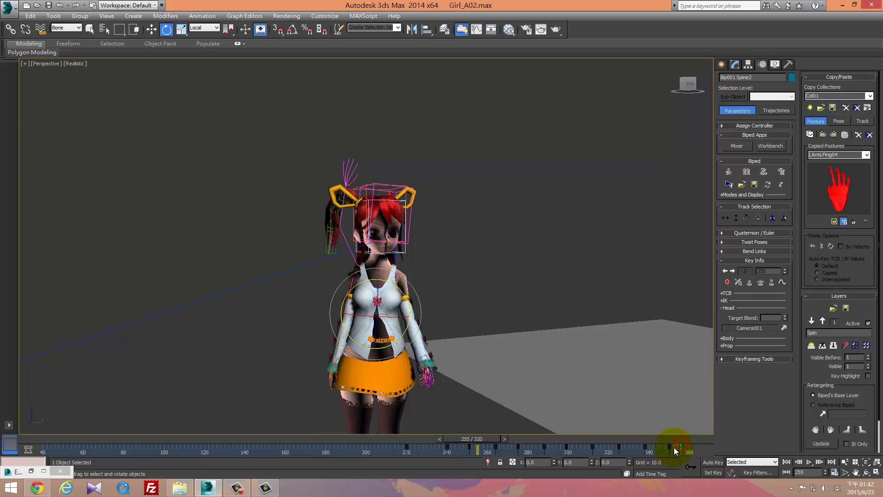
{"action": "left_click_drag", "start_coordinate": [465, 453], "coordinate": [660, 449]}
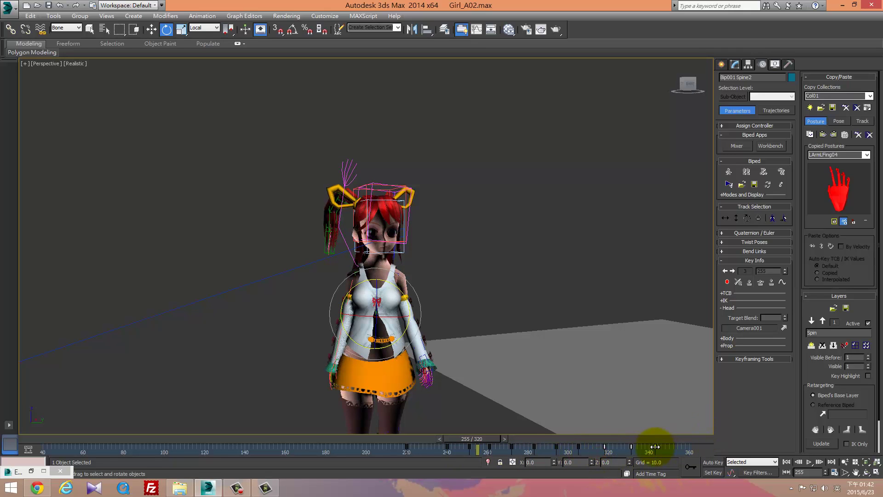
{"action": "left_click_drag", "start_coordinate": [675, 446], "coordinate": [677, 446]}
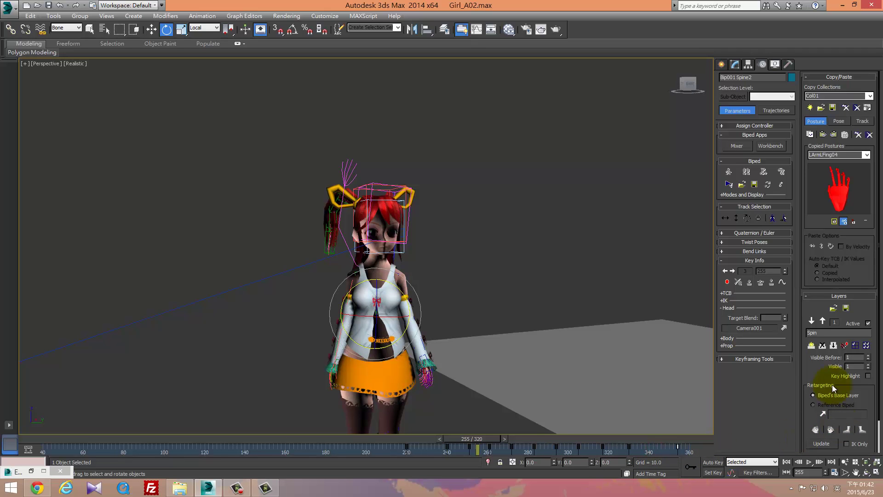
Step: Return to the Wave layer, play the animation, rewind to frame 40, and restore the four-viewport layout with nothing selected
{"action": "left_click", "coordinate": [822, 321]}
{"action": "left_click", "coordinate": [808, 462]}
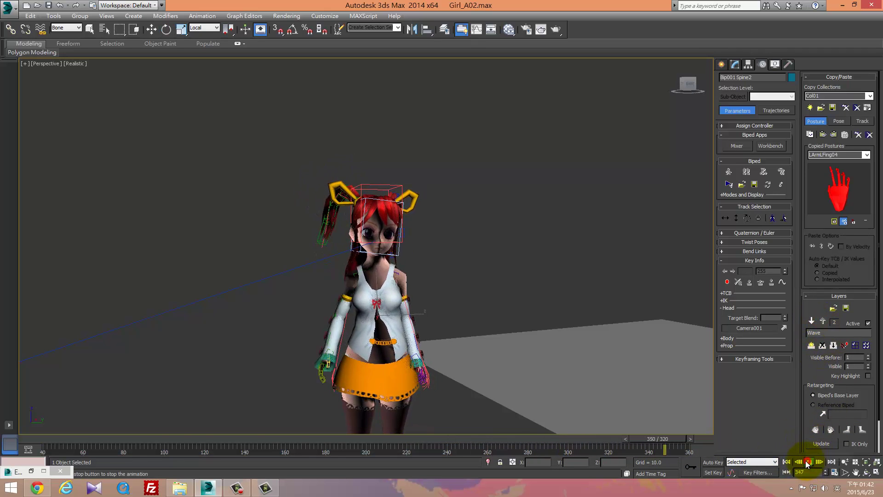
{"action": "left_click", "coordinate": [787, 461]}
{"action": "middle_click_drag", "start_coordinate": [368, 307], "coordinate": [498, 347], "text": "alt"}
{"action": "key", "text": "alt+w"}
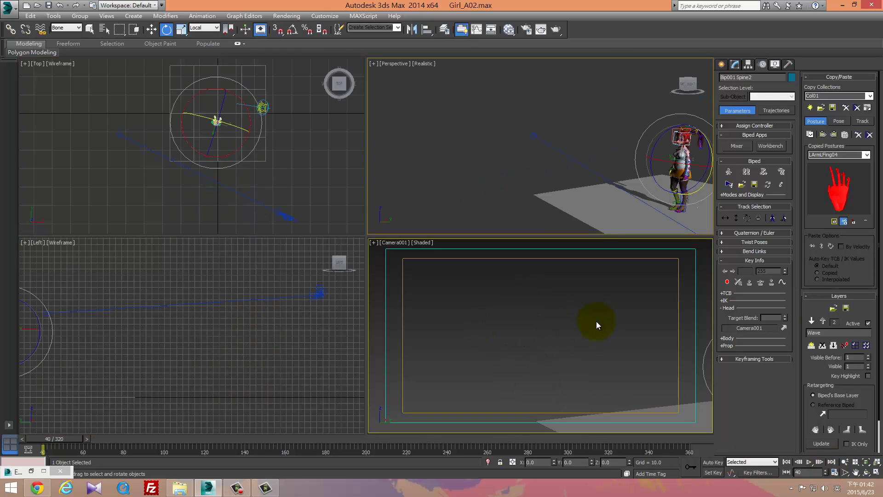
{"action": "left_click", "coordinate": [577, 325]}
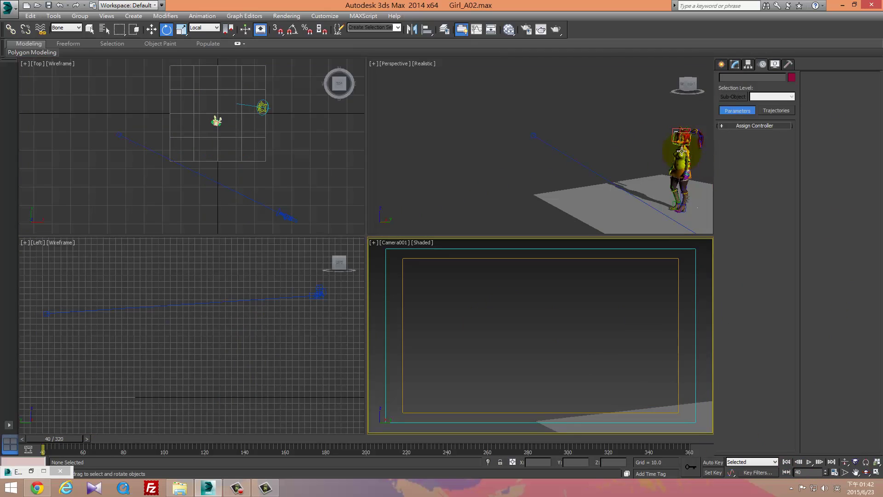
Step: Scrub to frame 289, select the biped's head, and collapse the animation layers into the original layer
{"action": "left_click", "coordinate": [667, 168]}
{"action": "left_click_drag", "start_coordinate": [60, 444], "coordinate": [546, 457]}
{"action": "key", "text": "e"}
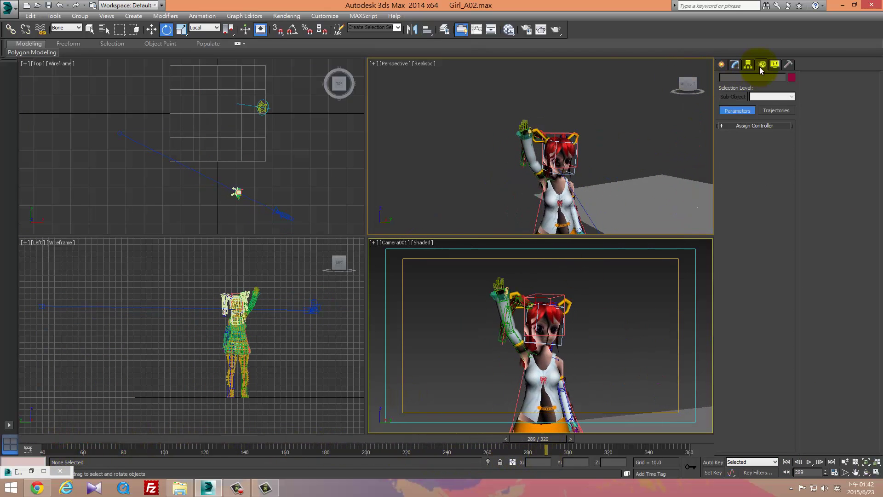
{"action": "left_click", "coordinate": [557, 166]}
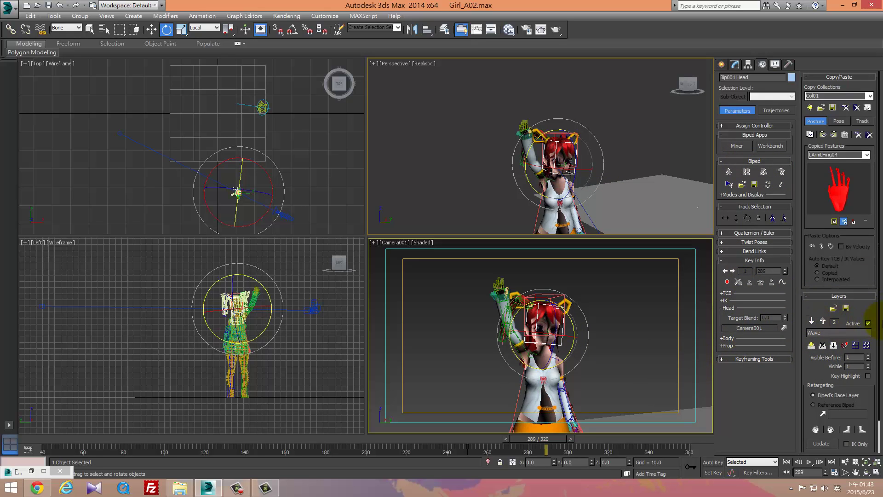
{"action": "left_click", "coordinate": [833, 345]}
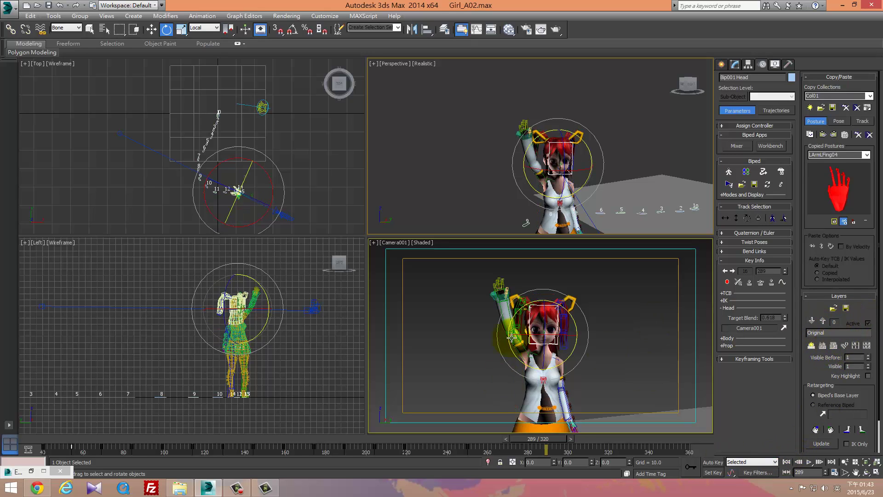
Step: Play the collapsed animation in the camera view and stop it to check the motion
{"action": "left_click", "coordinate": [809, 461]}
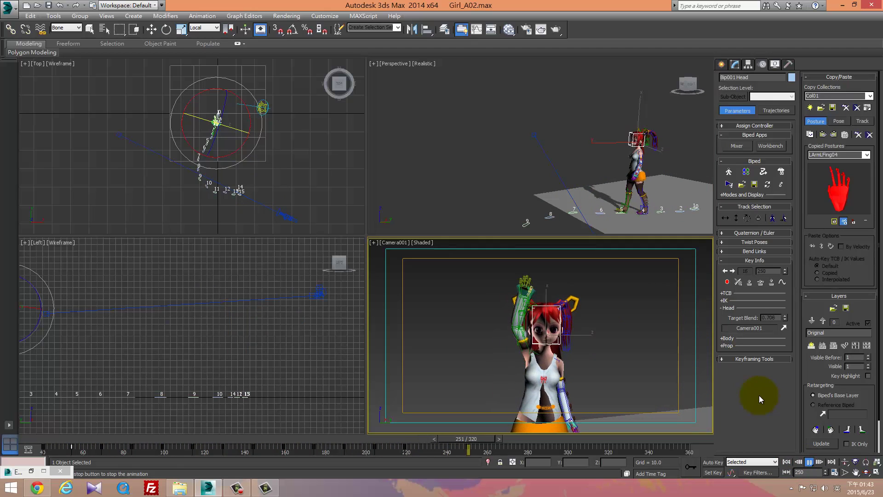
{"action": "left_click", "coordinate": [806, 460]}
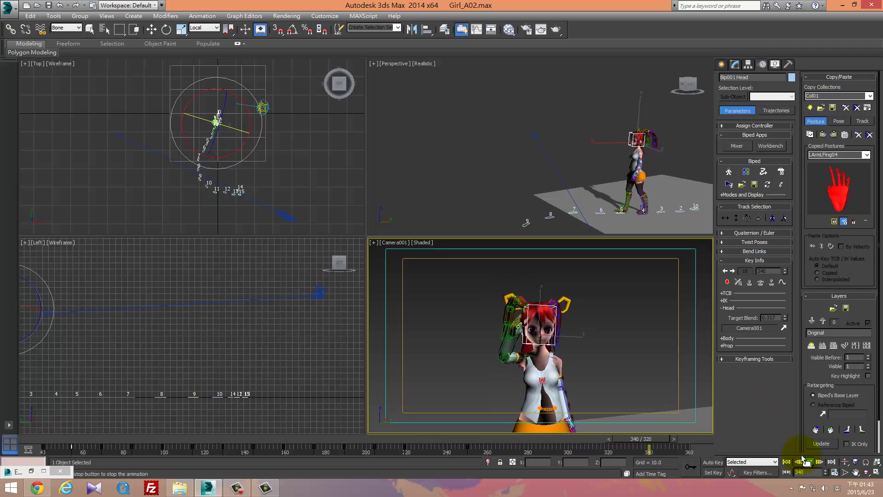
{"action": "key", "text": "e"}
{"action": "left_click", "coordinate": [809, 461]}
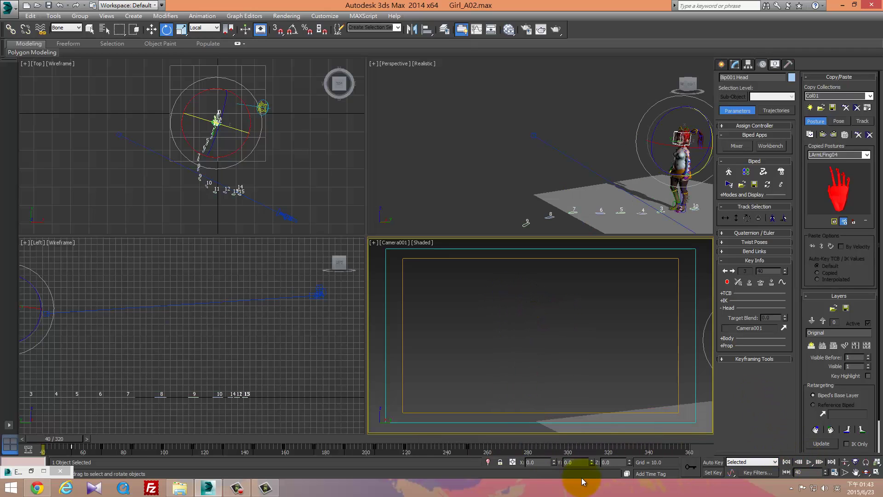
Step: Scrub through the wave to frame 263, test-render the Camera001 view, and close the rendered image
{"action": "left_click_drag", "start_coordinate": [404, 443], "coordinate": [493, 442]}
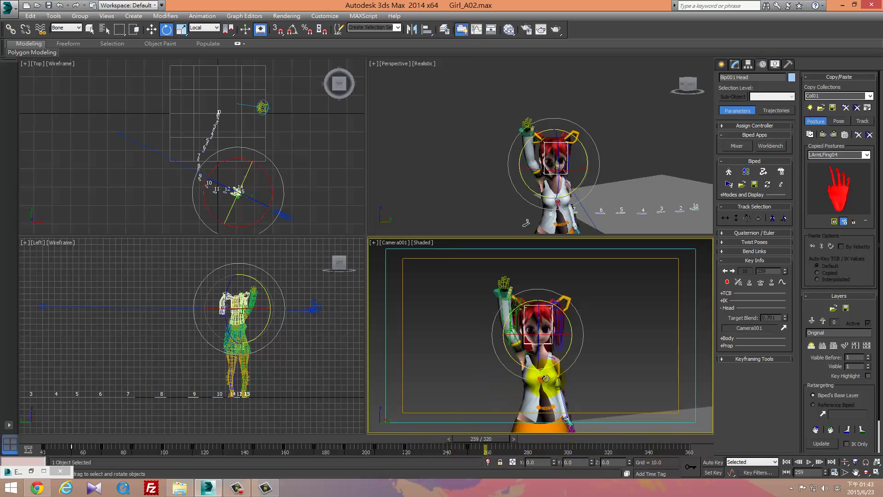
{"action": "left_click_drag", "start_coordinate": [496, 440], "coordinate": [763, 489]}
{"action": "key", "text": "e"}
{"action": "mouse_move", "coordinate": [503, 437]}
{"action": "left_mouse_down"}
{"action": "mouse_move", "coordinate": [453, 440]}
{"action": "mouse_move", "coordinate": [493, 438]}
{"action": "left_mouse_up"}
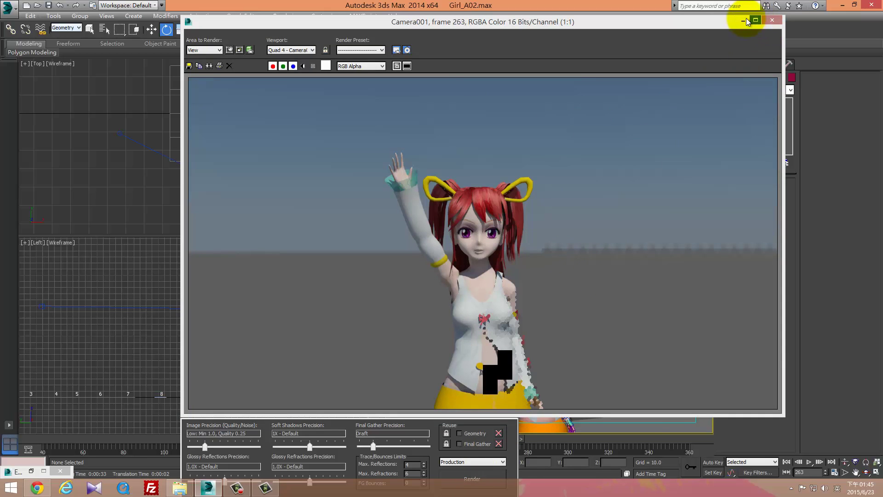
{"action": "left_click", "coordinate": [772, 20]}
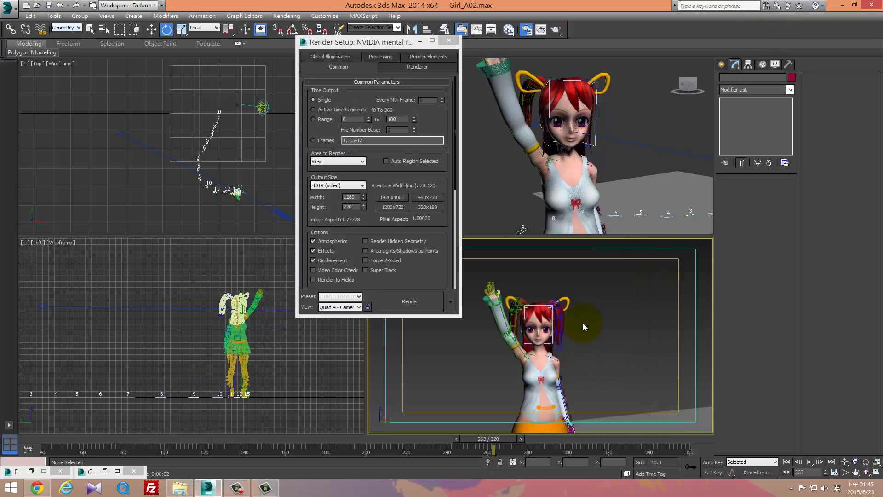
Step: Select the girl mesh and switch the Perspective viewport to wireframe display
{"action": "key", "text": "alt"}
{"action": "left_click", "coordinate": [573, 177]}
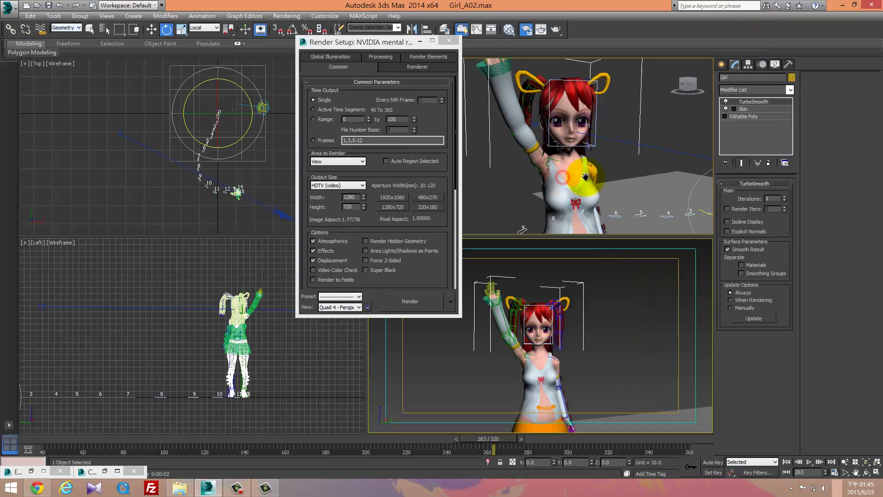
{"action": "key", "text": "F3"}
Step: Set the render to the active time segment at 1280x720 with Camera001 as the rendered view
{"action": "left_click", "coordinate": [322, 110]}
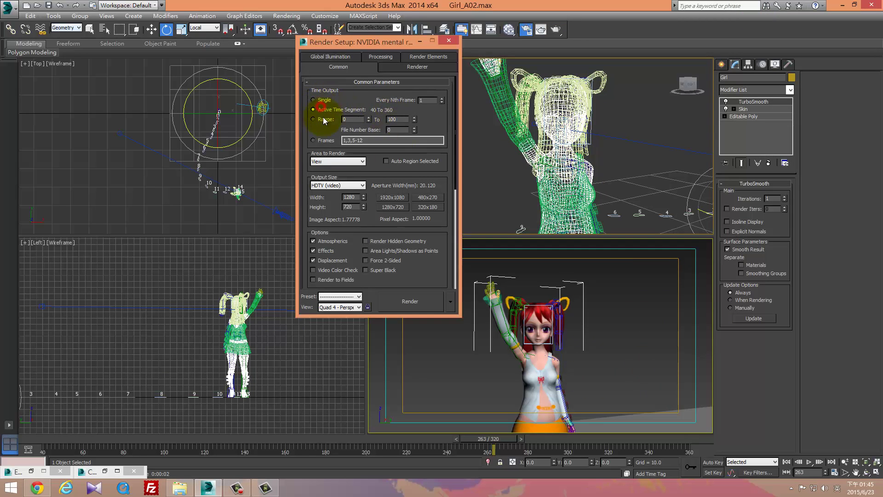
{"action": "left_click", "coordinate": [393, 207]}
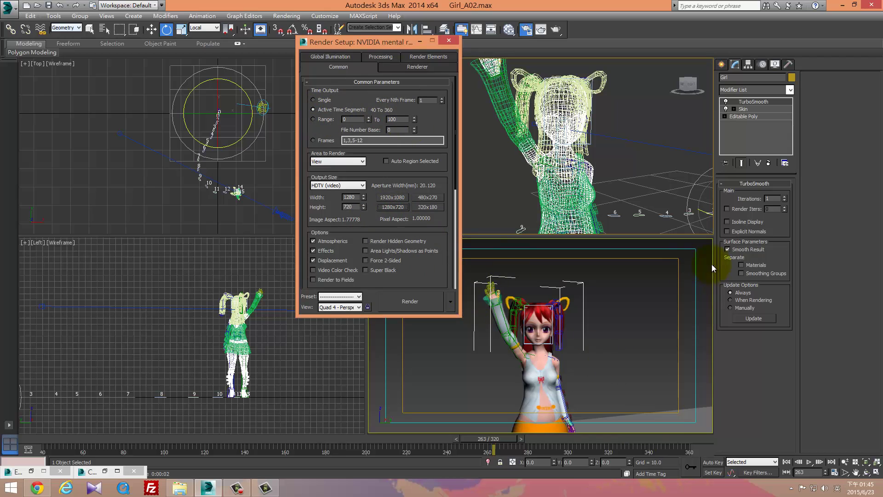
{"action": "left_click", "coordinate": [454, 338]}
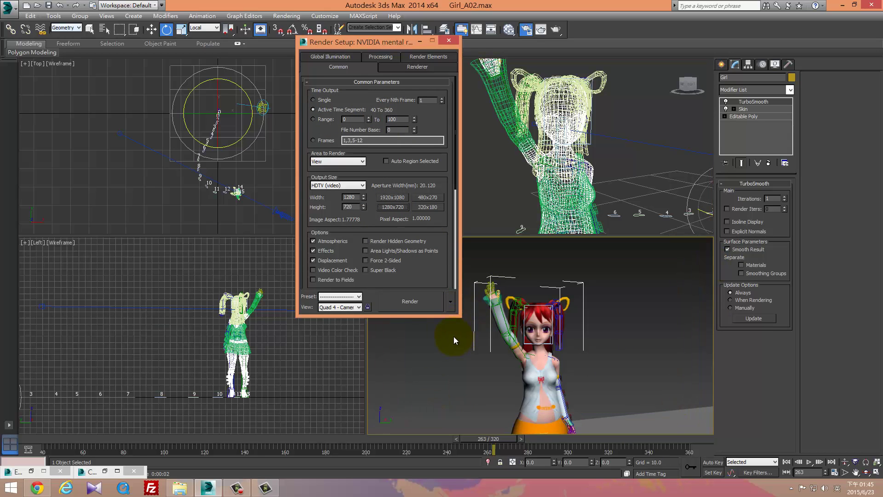
{"action": "left_click_drag", "start_coordinate": [398, 42], "coordinate": [165, 43]}
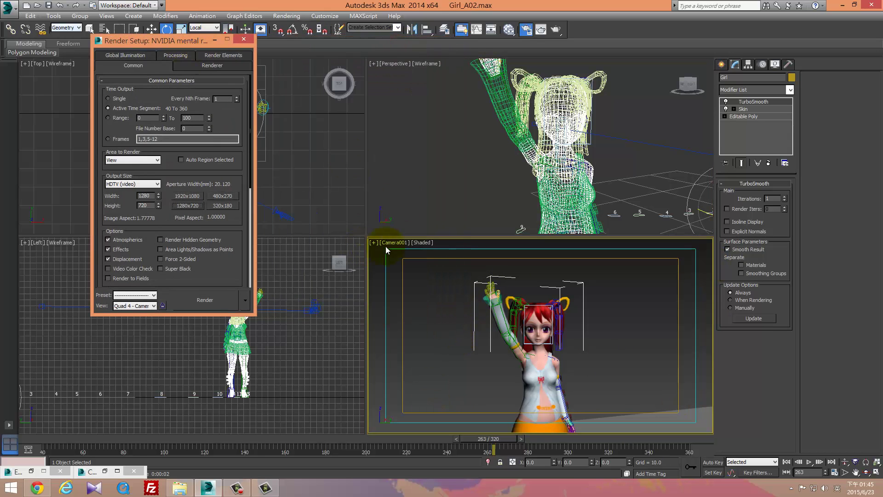
Step: Check the Camera001 viewport's Show Safe Frames option and deselect the girl mesh
{"action": "left_click", "coordinate": [372, 243]}
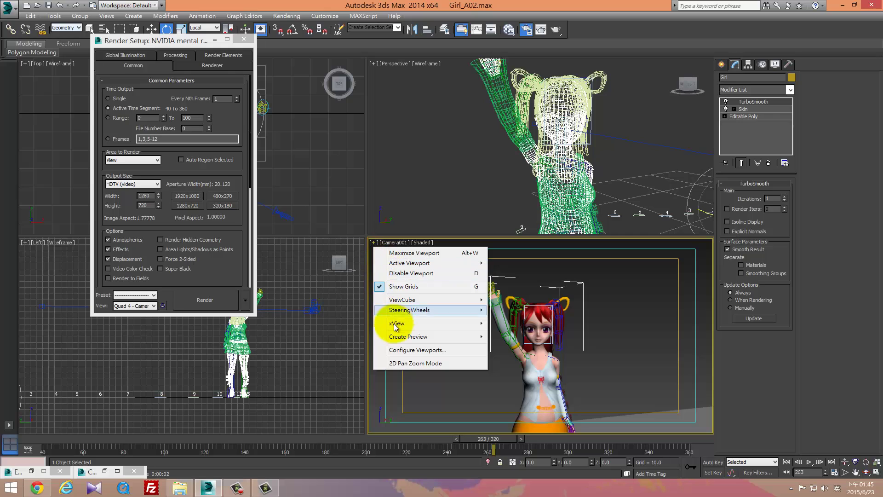
{"action": "left_click", "coordinate": [393, 242]}
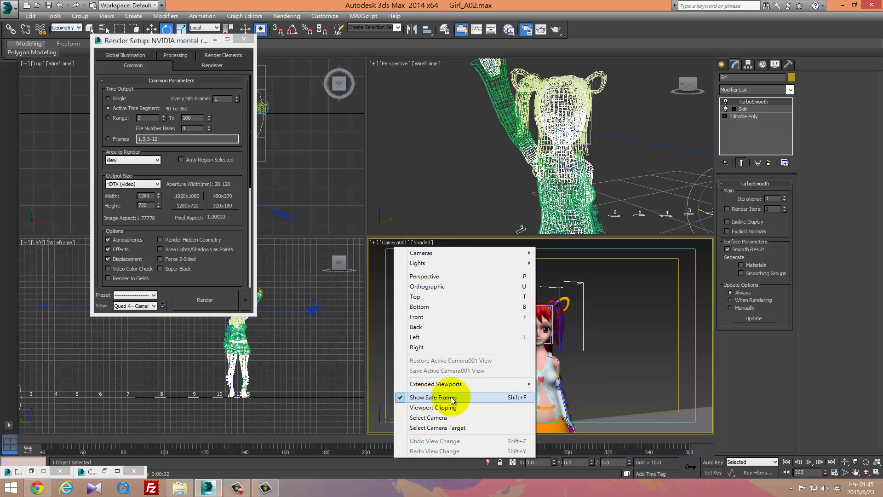
{"action": "left_click", "coordinate": [671, 370]}
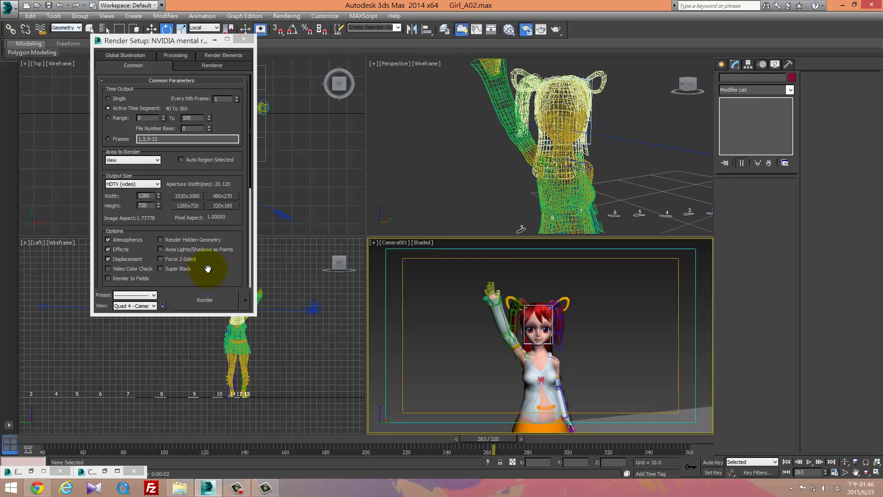
Step: Specify the render output file girl in folder A as a MOV QuickTime File and open the format's setup
{"action": "scroll", "coordinate": [208, 269], "scroll_direction": "down", "scroll_amount": 5}
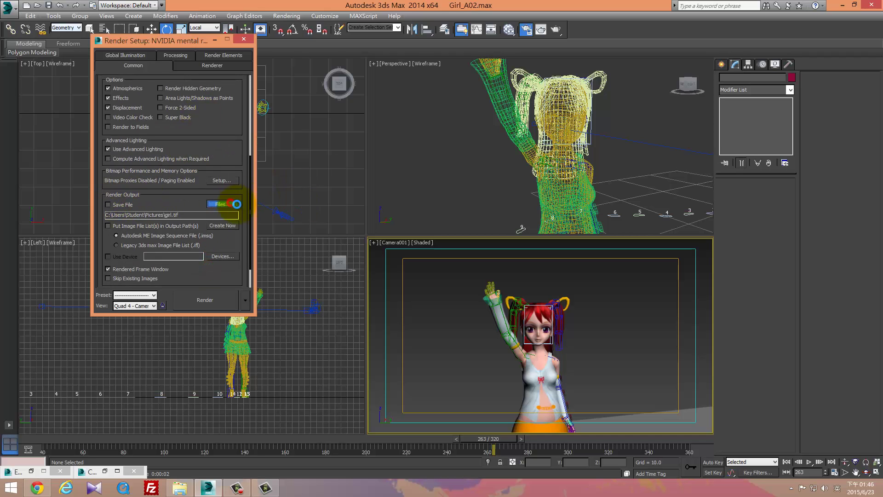
{"action": "left_click", "coordinate": [236, 204]}
{"action": "left_click", "coordinate": [263, 245]}
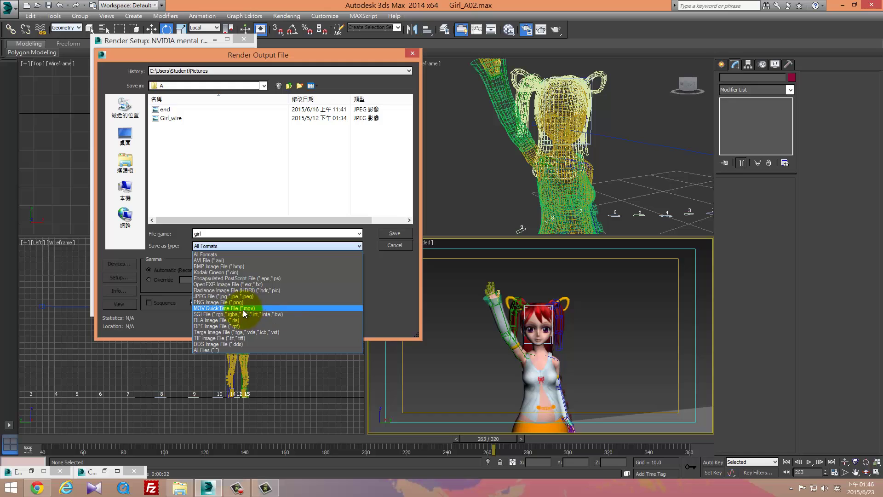
{"action": "left_click", "coordinate": [225, 308]}
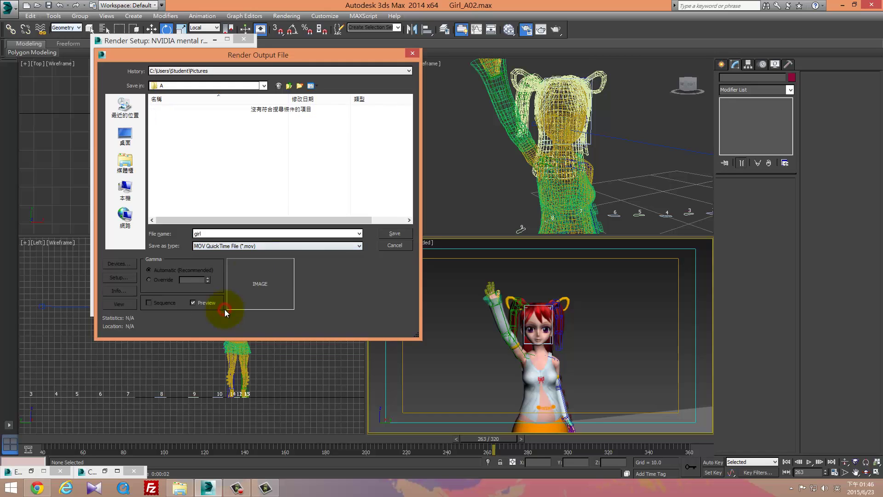
{"action": "left_click", "coordinate": [395, 233]}
{"action": "left_click", "coordinate": [126, 277]}
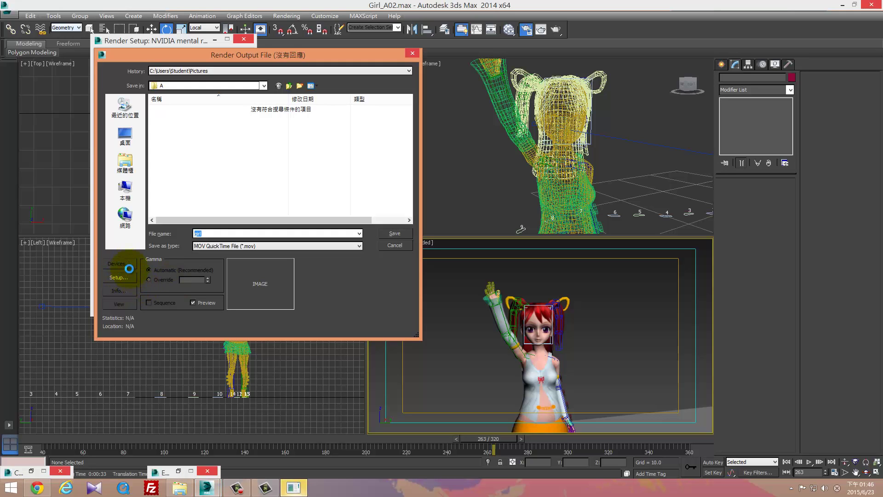